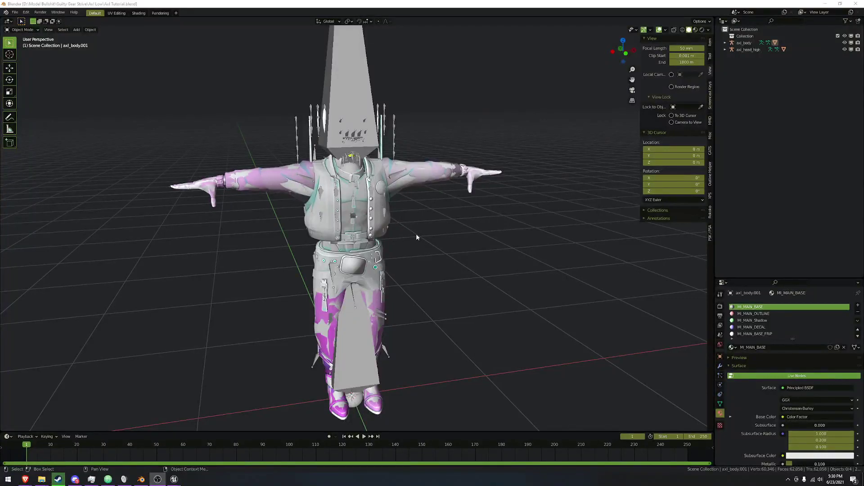
Hide the hat and axl_head_high.001 meshes, leaving the headless body selected and the head rig expanded
scroll(416, 233, up, 1)
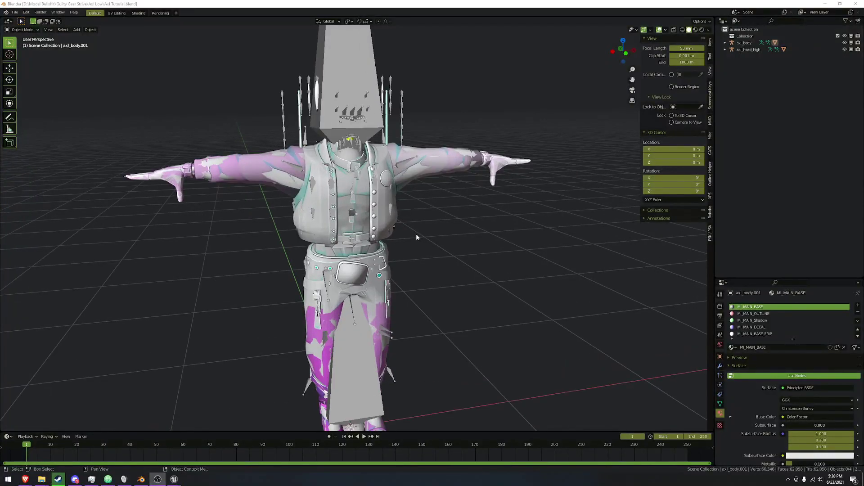
scroll(403, 235, down, 1)
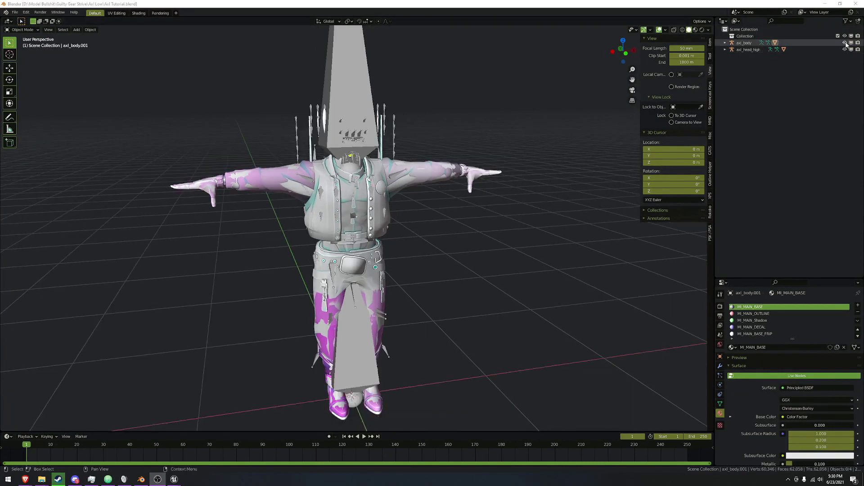
drag(845, 43, 845, 49)
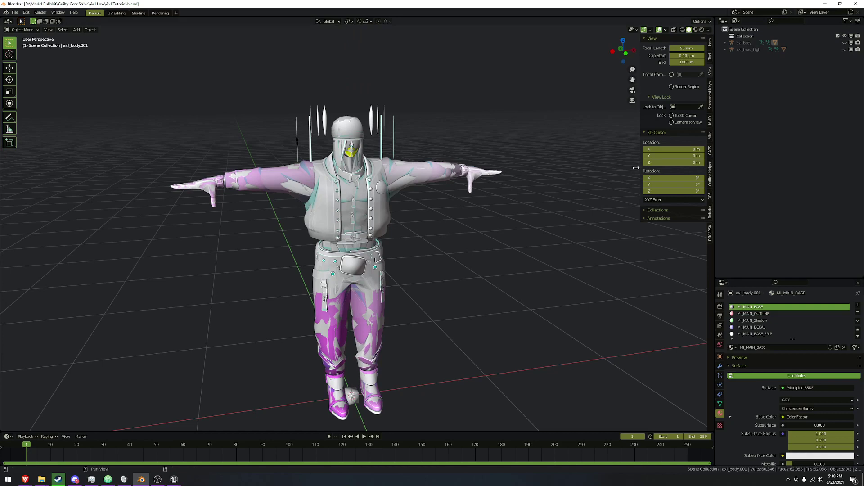
scroll(453, 238, up, 2)
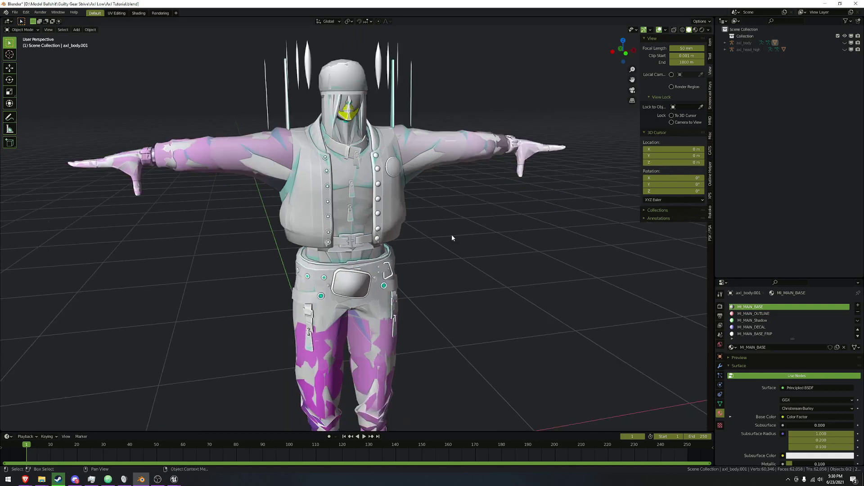
click(370, 213)
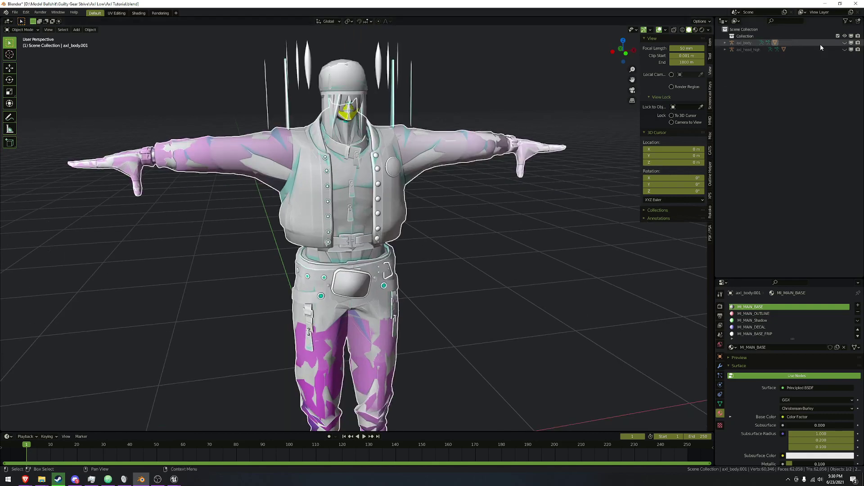
click(724, 48)
click(844, 69)
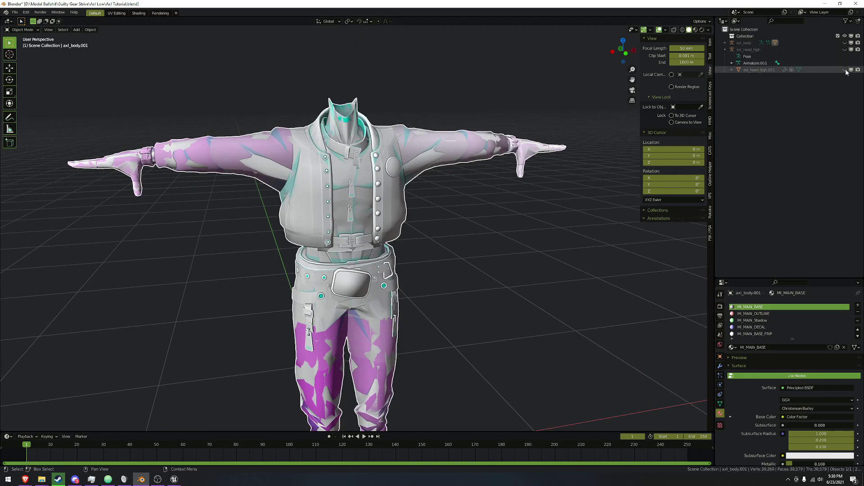
Orbit around the headless body and bring up the interaction mode list and Ctrl+Tab mode pie menu
middle_drag(277, 197, 366, 227)
scroll(426, 320, down, 2)
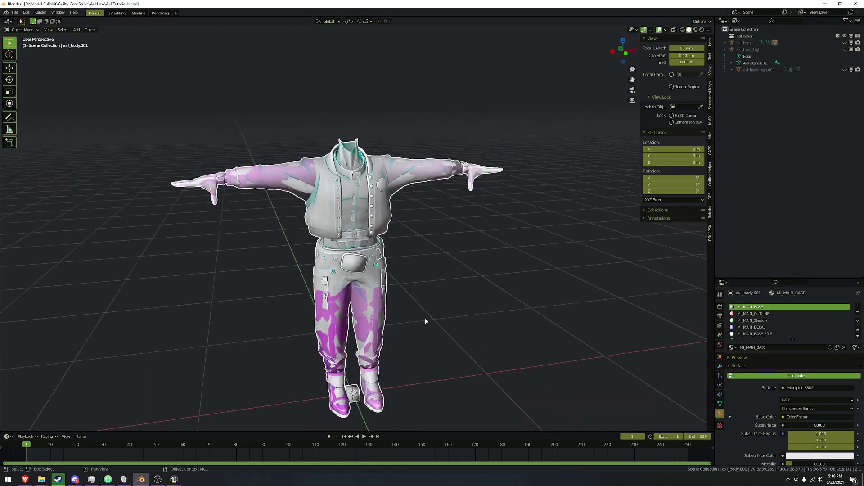
scroll(417, 344, up, 1)
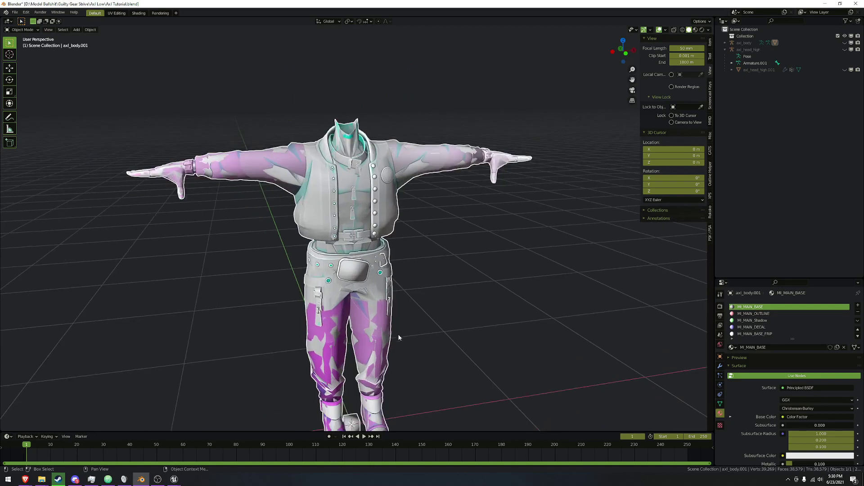
click(22, 29)
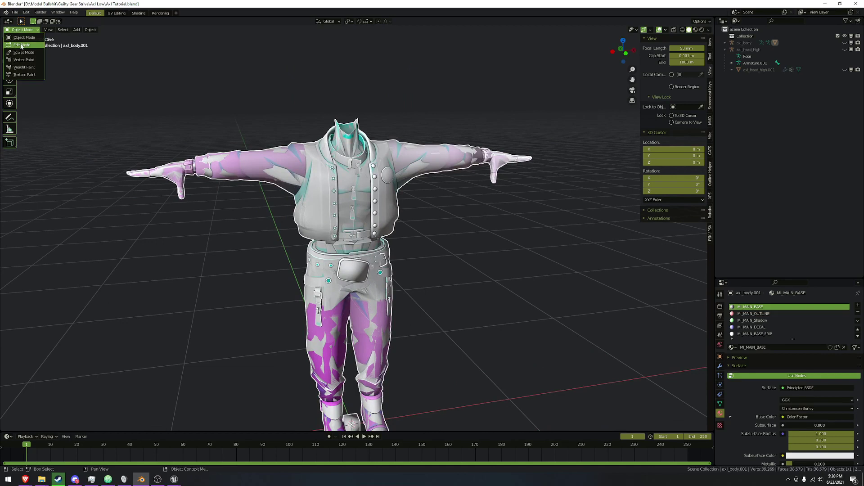
shift+middle_drag(353, 224, 357, 220)
key(ctrl+Tab)
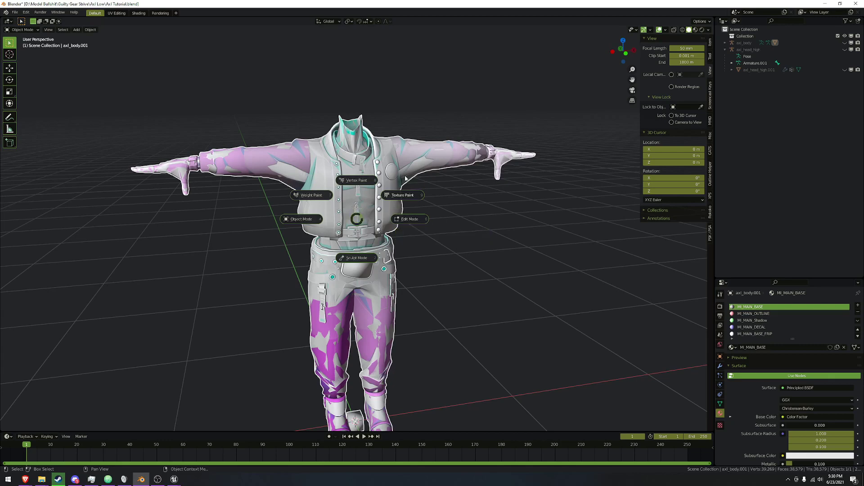
Put the body in Edit Mode, deselect everything, and select the MI_MAIN_OUTLINE faces
click(405, 220)
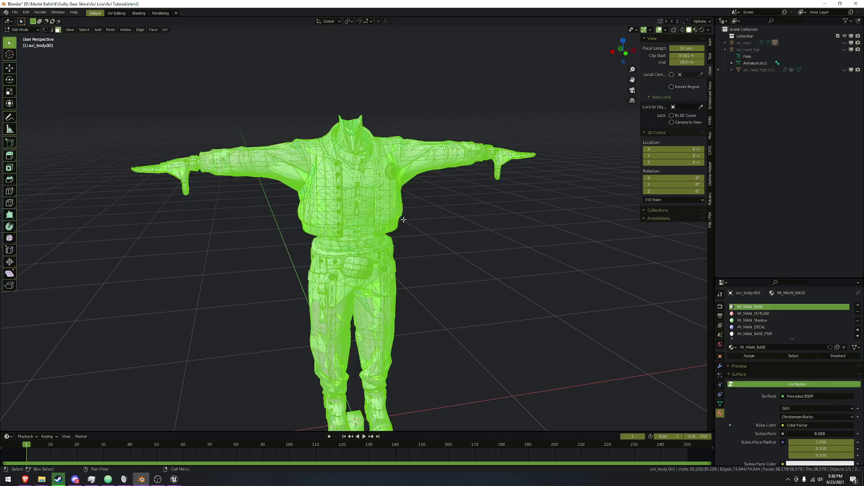
click(414, 222)
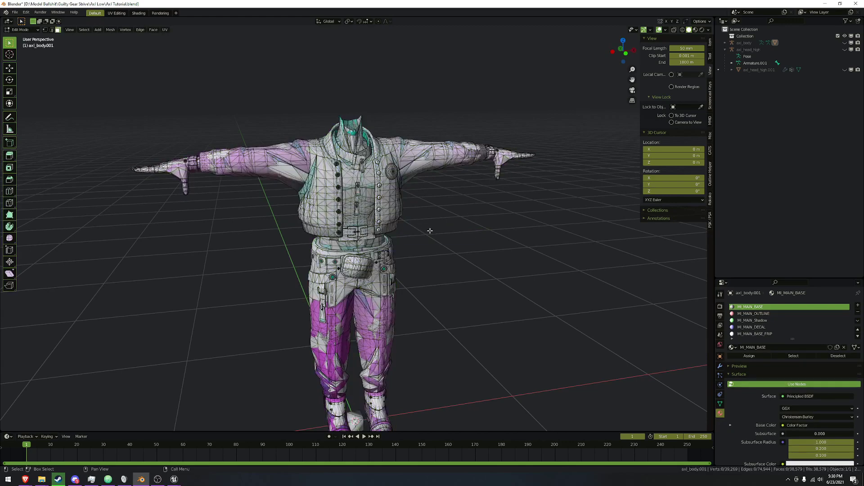
scroll(430, 231, down, 1)
scroll(761, 319, down, 1)
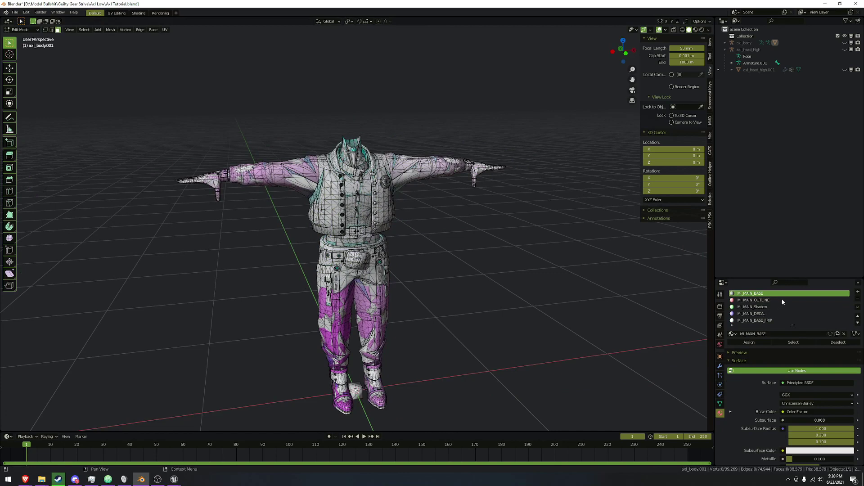
click(778, 301)
click(794, 342)
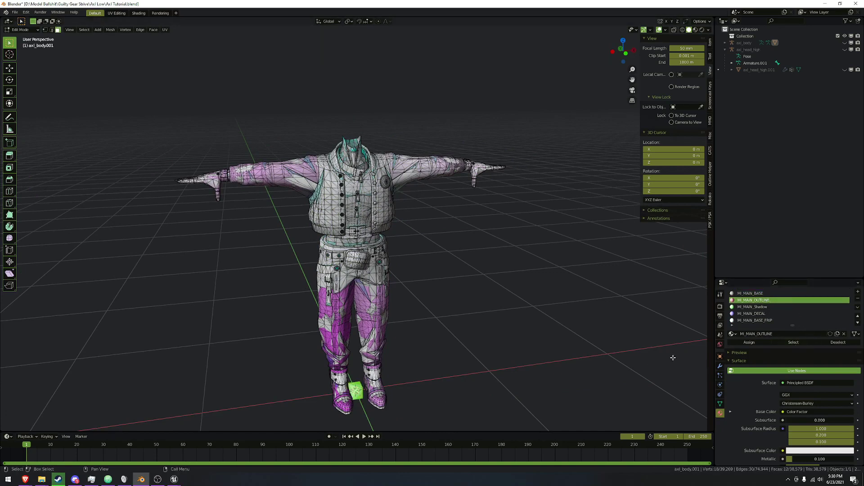
Select the faces using MI_MAIN_Shadow and delete them
click(780, 308)
click(794, 341)
key(g)
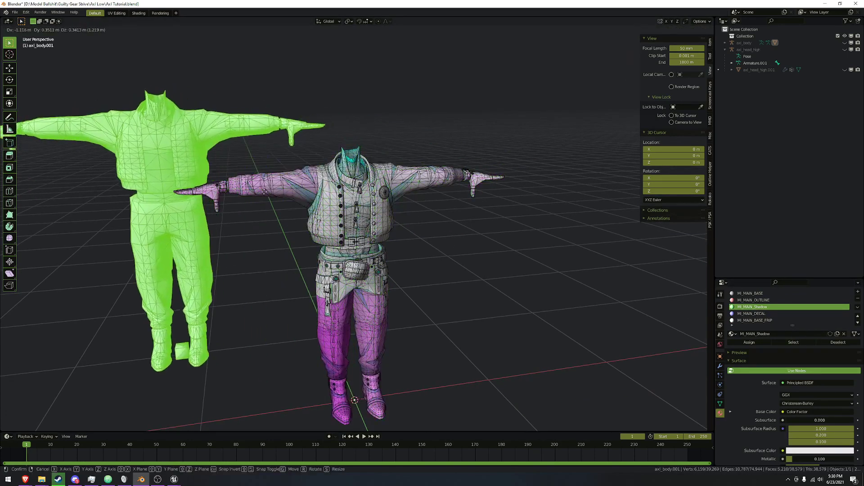
key(Escape)
scroll(463, 209, up, 3)
key(x)
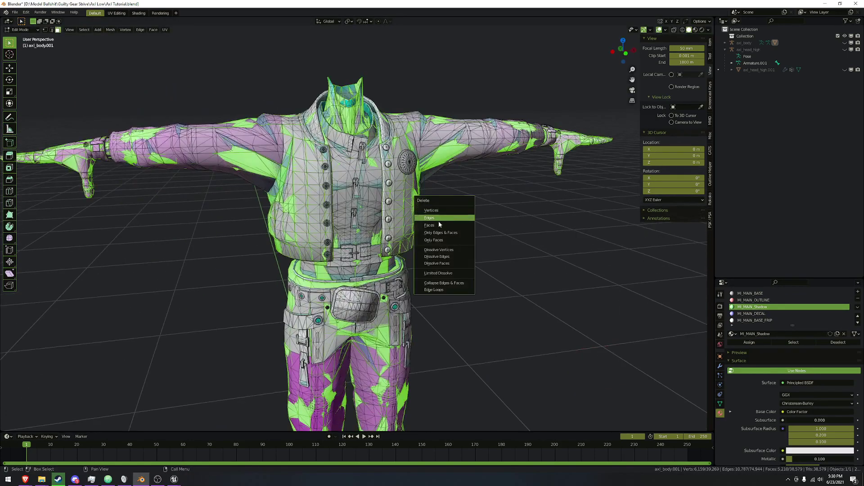
click(478, 219)
scroll(478, 219, down, 4)
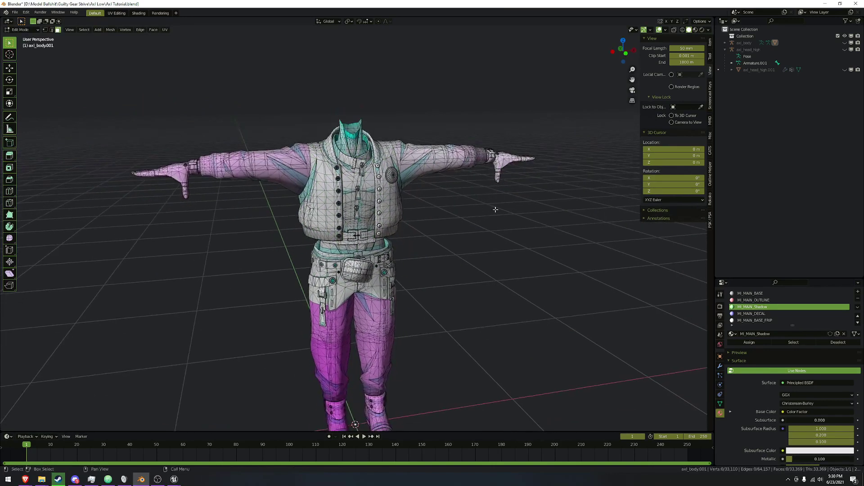
Select the body faces using MI_MAIN_BASE, then deselect them
scroll(774, 308, down, 1)
scroll(774, 308, up, 1)
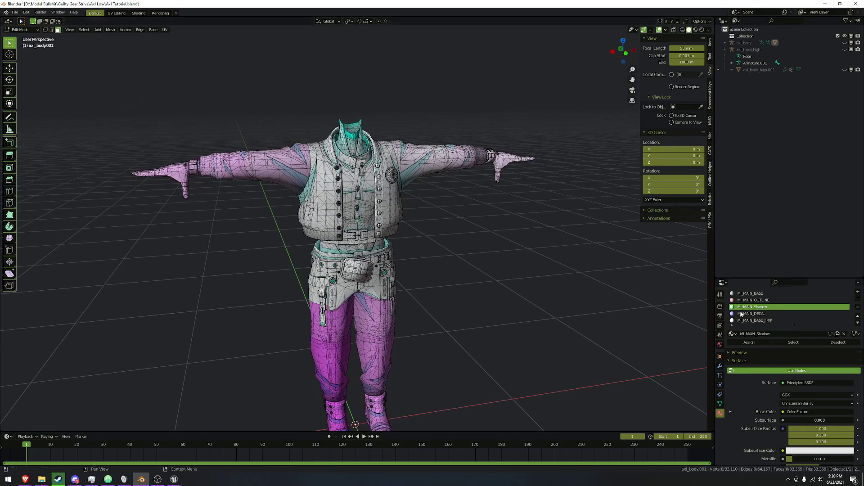
click(764, 293)
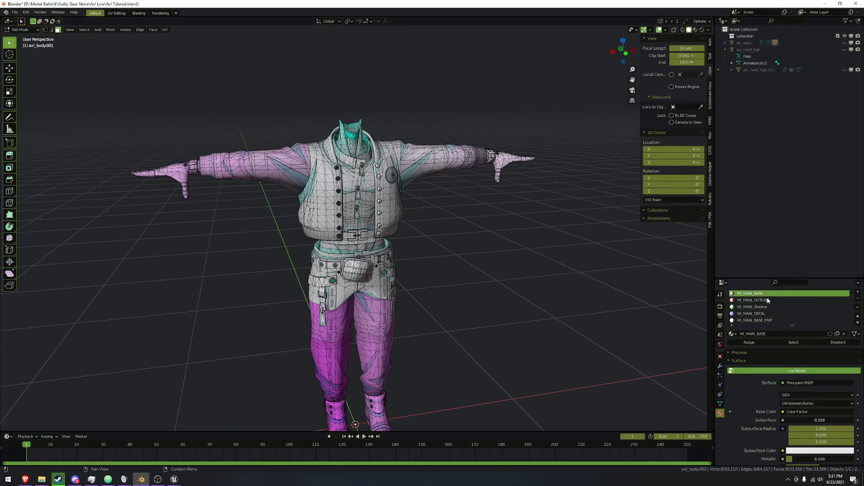
click(794, 342)
scroll(488, 285, up, 2)
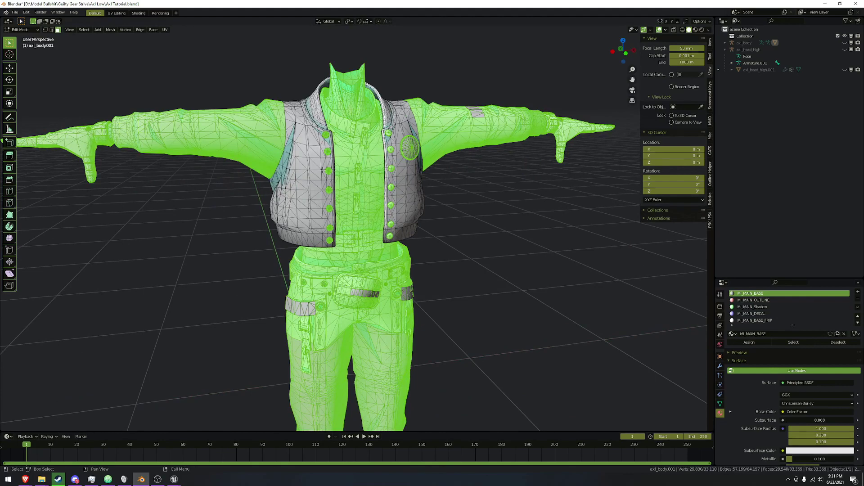
click(608, 322)
Select, deselect and reselect the vest faces that use MI_MAIN_BASE_FRIP
click(757, 320)
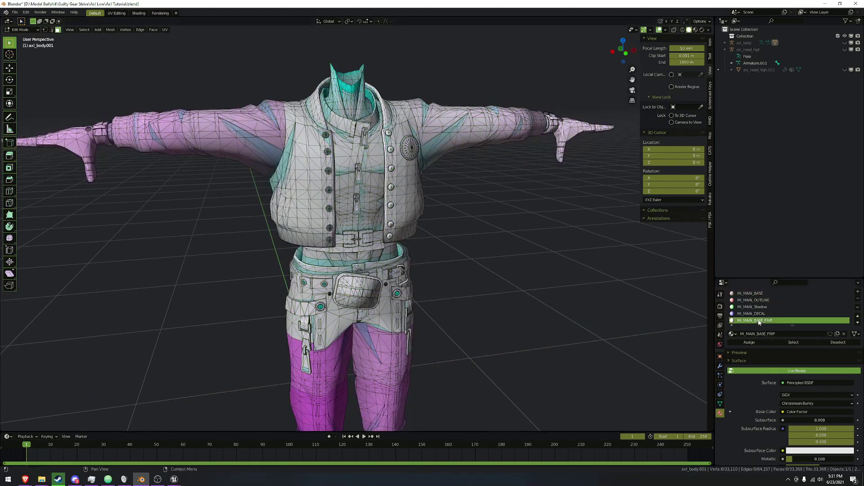
click(795, 342)
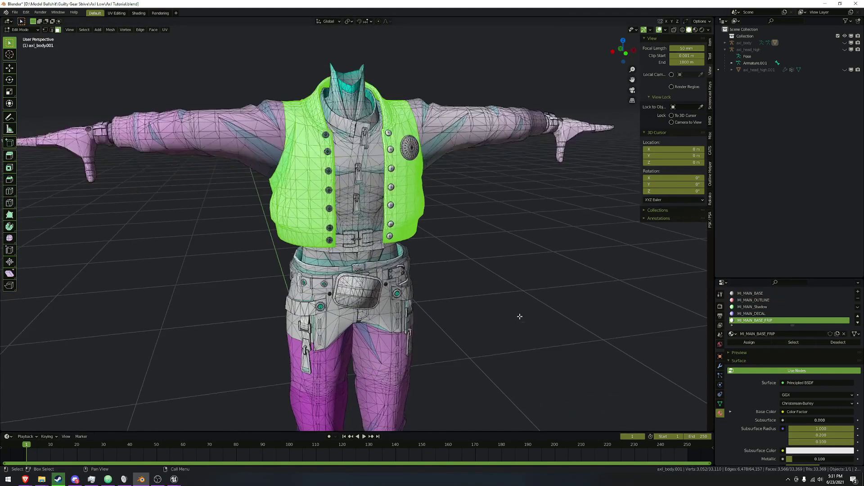
shift+middle_drag(486, 258, 492, 272)
scroll(492, 272, down, 1)
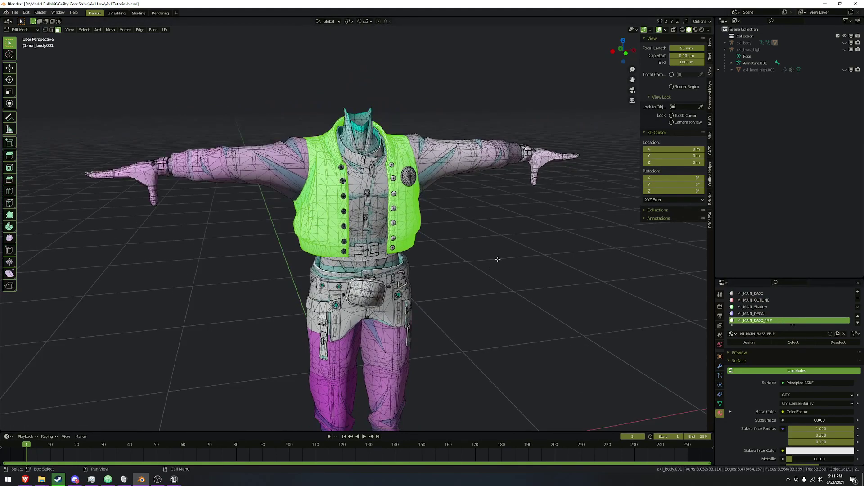
click(497, 261)
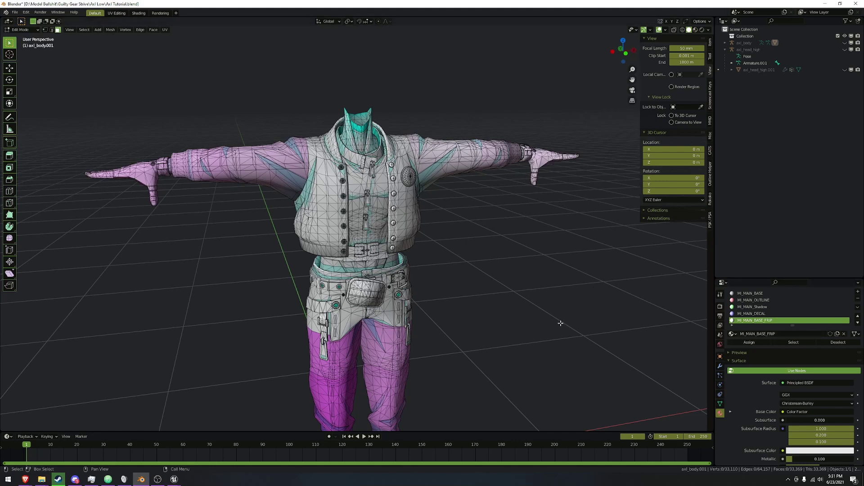
click(794, 342)
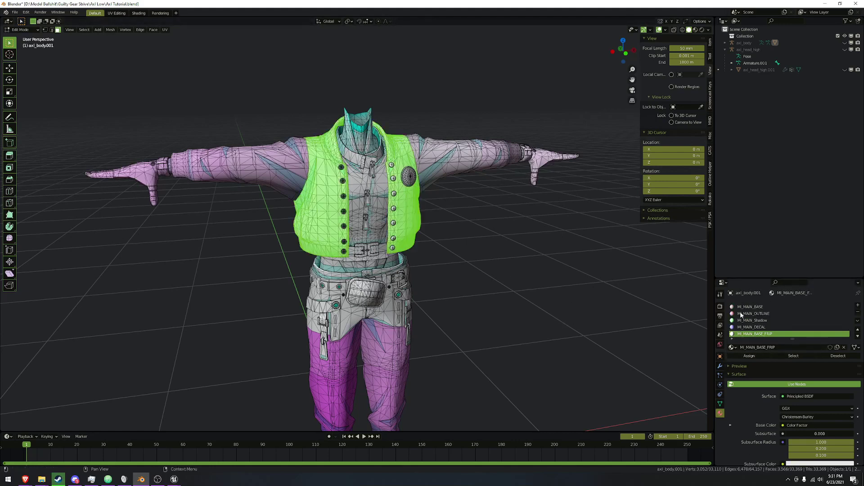
Clear the vest selection, reselect the MI_MAIN_BASE faces, then clear all and head back toward Object Mode
click(768, 306)
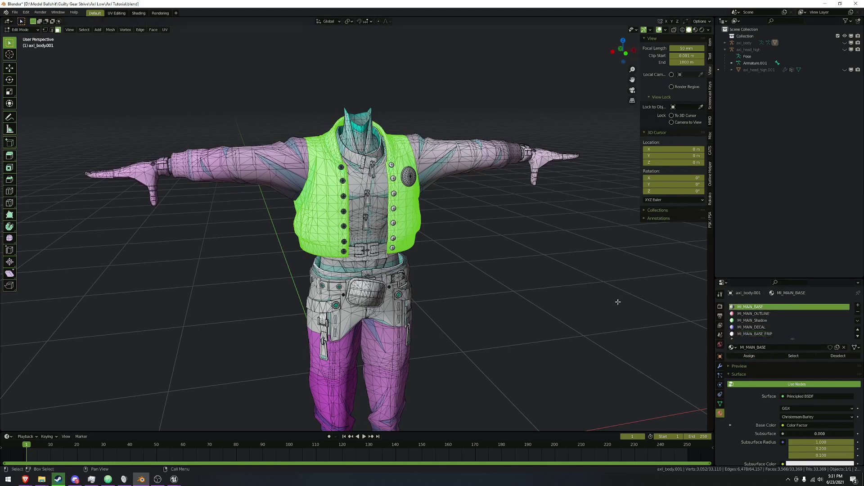
shift+middle_drag(591, 289, 584, 276)
key(alt+a)
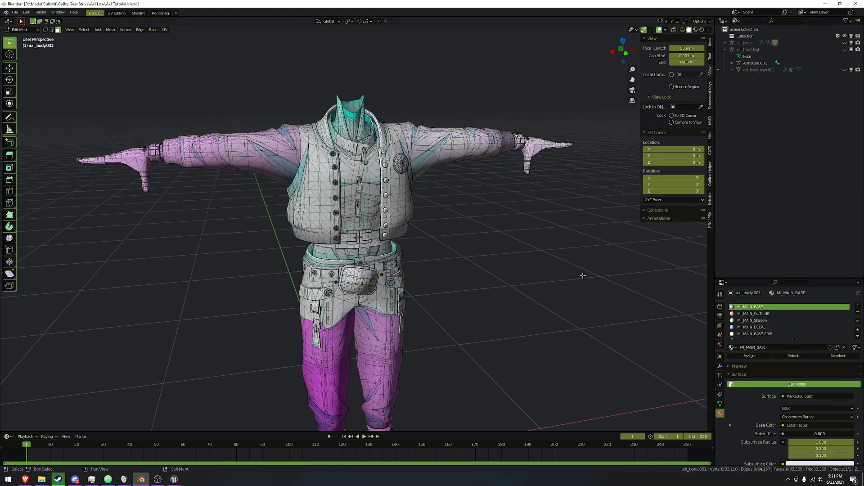
click(787, 358)
scroll(494, 281, down, 3)
scroll(495, 281, up, 2)
scroll(387, 296, down, 1)
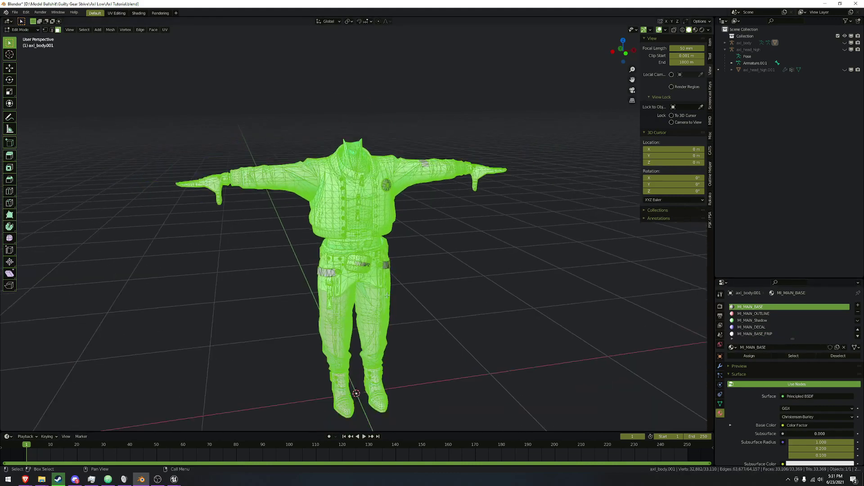
scroll(388, 295, up, 2)
key(alt+a)
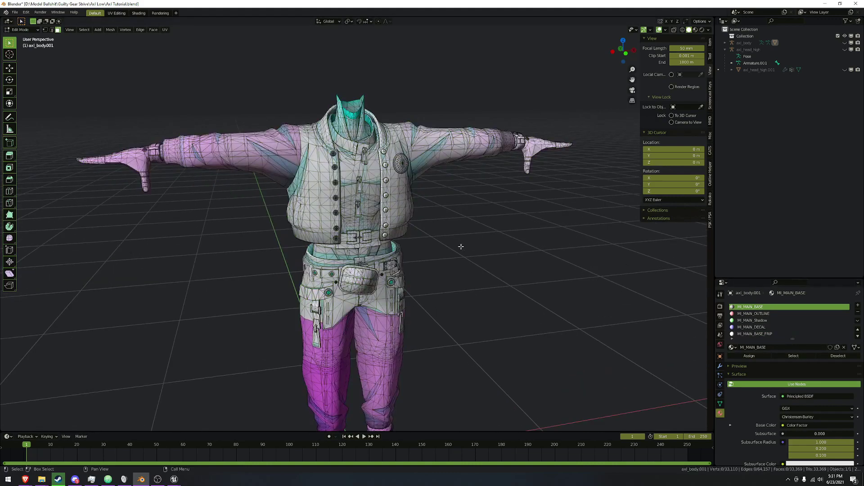
key(ctrl+Tab)
Return to Object Mode and remove the MI_MAIN_OUTLINE, MI_MAIN_Shadow and MI_MAIN_BASE_FRIP slots from the body
click(445, 247)
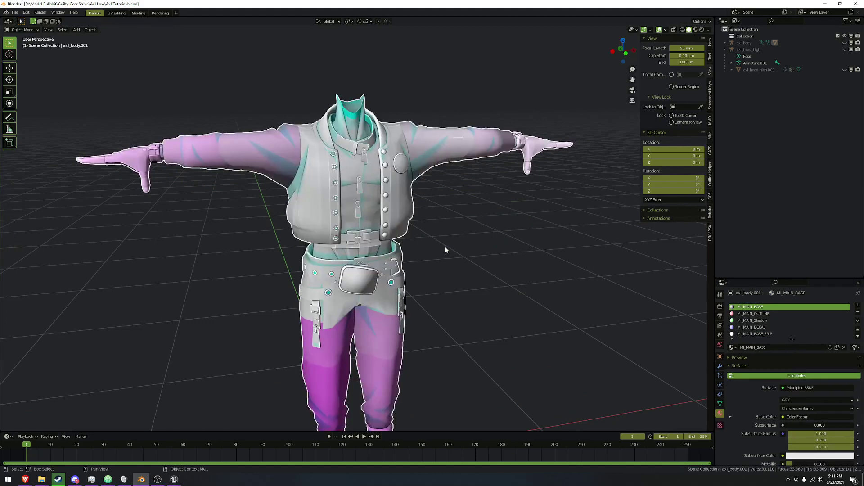
click(750, 313)
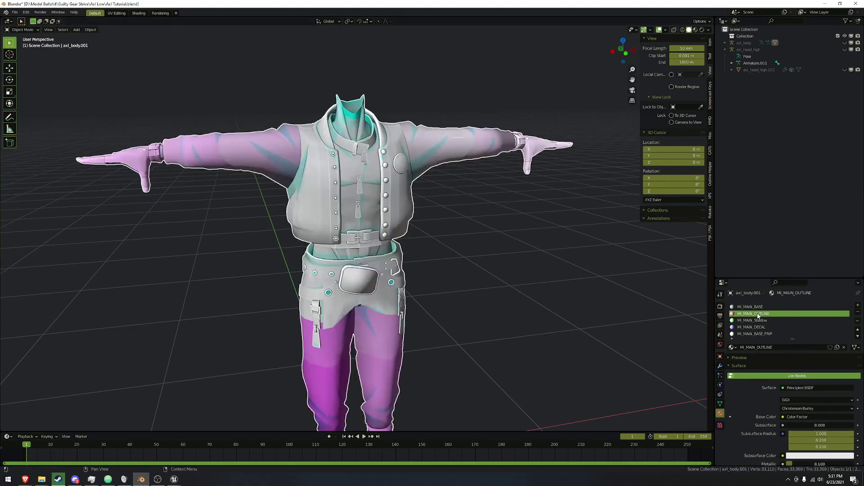
click(859, 314)
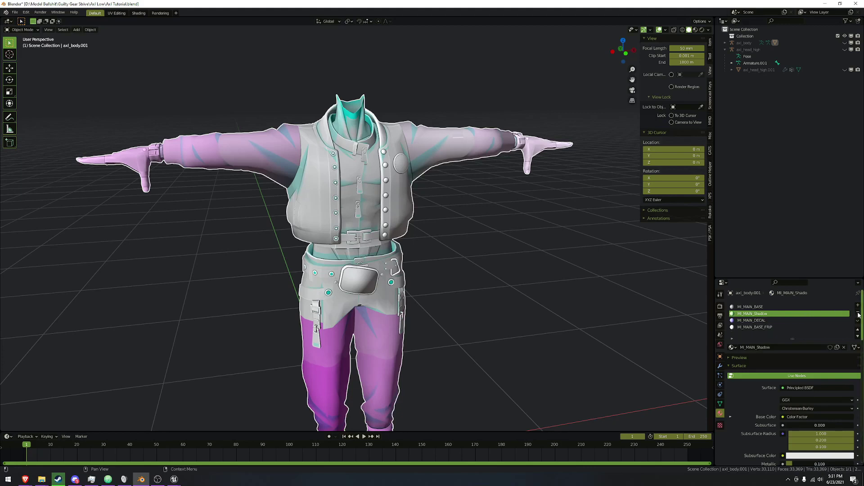
click(858, 314)
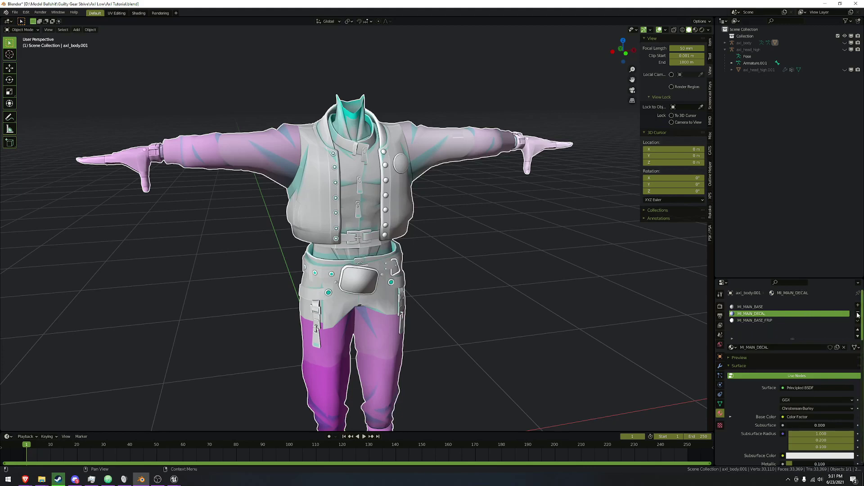
click(756, 320)
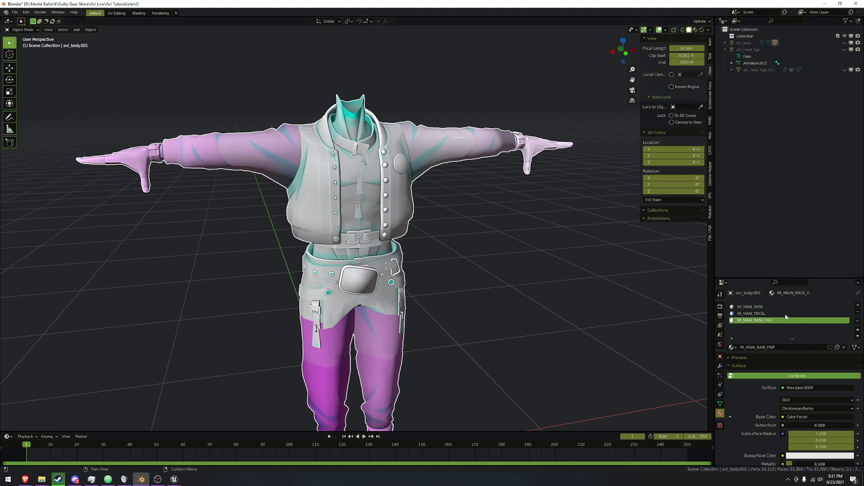
click(858, 313)
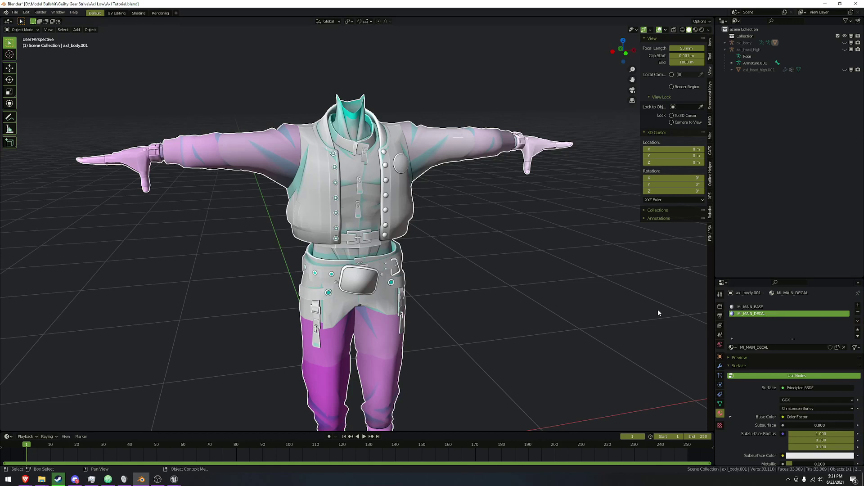
Unhide axl_head_high.001 and hide the body mesh axl_body.001 in the Outliner
scroll(506, 254, down, 1)
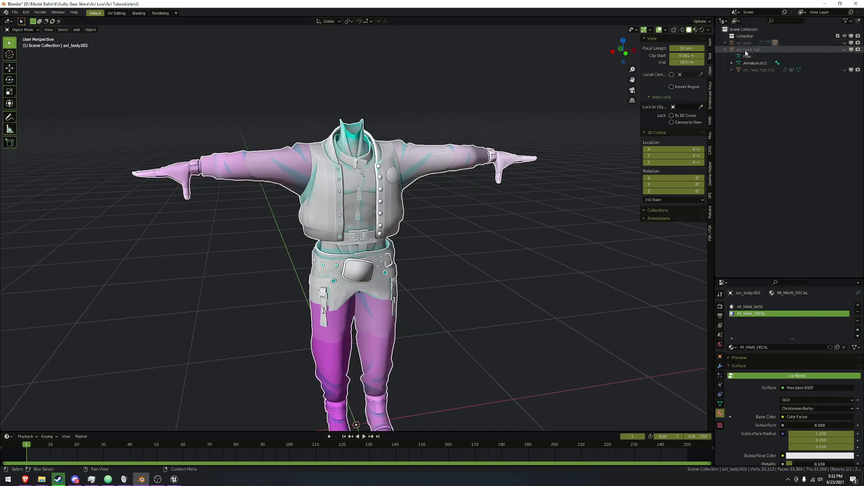
click(844, 70)
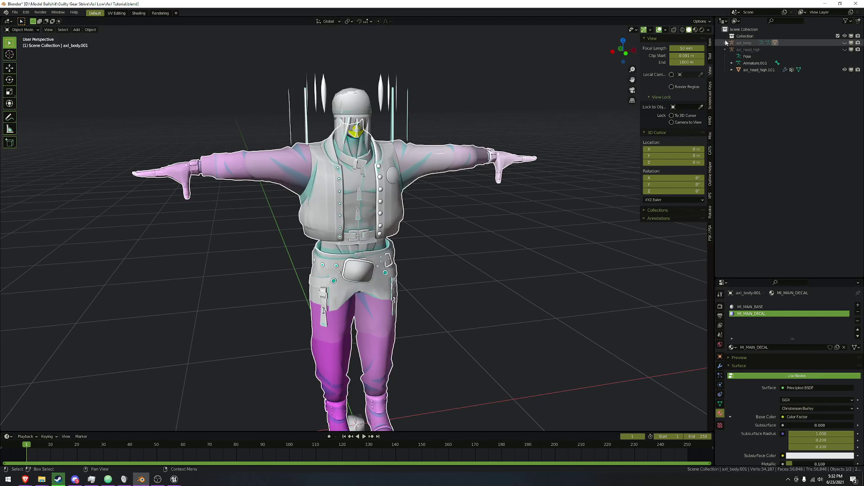
click(725, 43)
click(845, 63)
scroll(403, 69, up, 3)
Select the head mesh, enter Edit Mode and clear its selection
shift+middle_drag(370, 56, 375, 174)
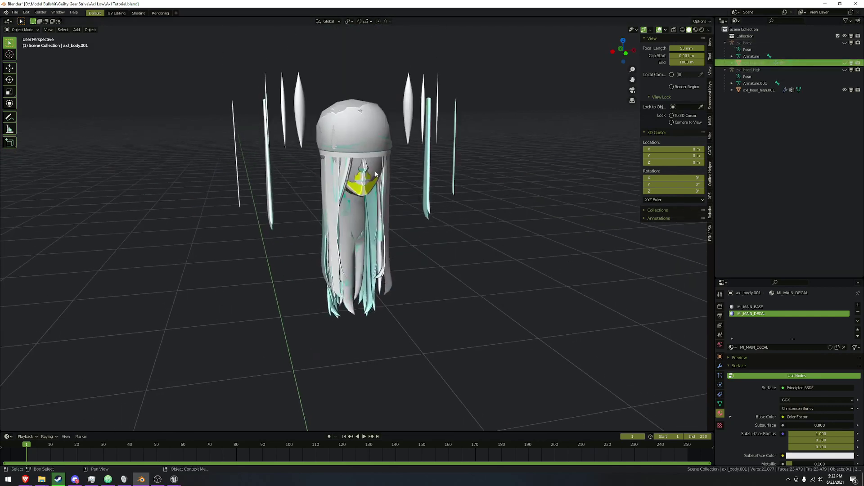
click(376, 173)
scroll(455, 228, down, 3)
scroll(434, 229, up, 3)
key(Tab)
click(444, 233)
click(461, 231)
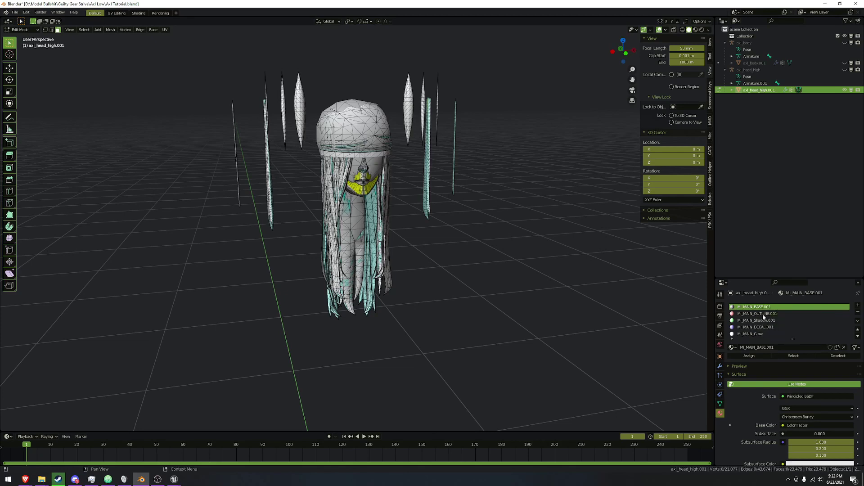
Replace MI_MAIN_BASE.001 with MI_MAIN_BASE and select the MI_MAIN_OUTLINE.001 faces
click(731, 347)
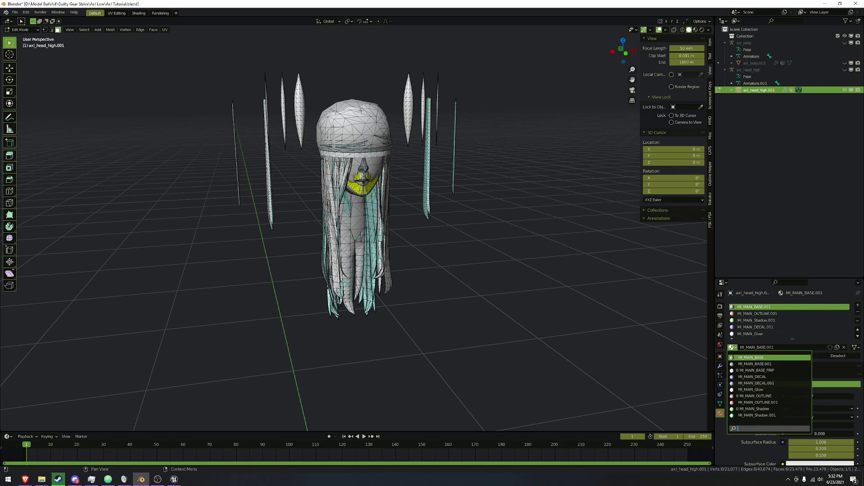
click(751, 357)
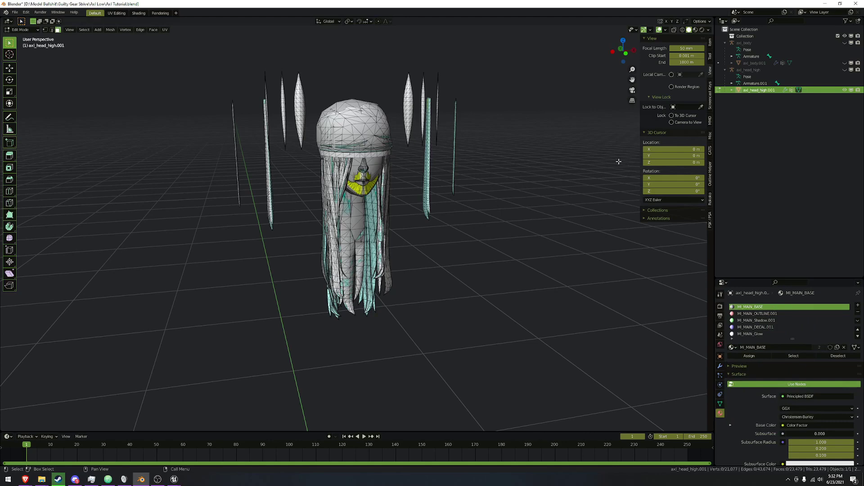
click(767, 314)
scroll(660, 280, down, 3)
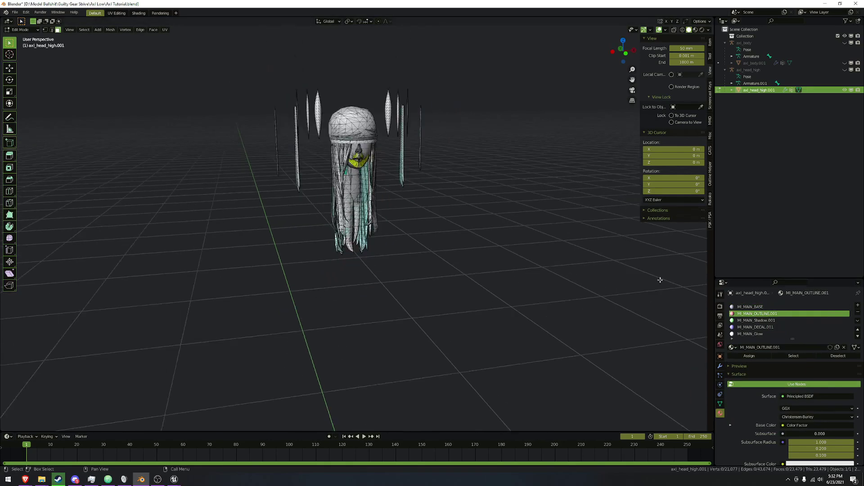
click(800, 356)
Select the MI_MAIN_Shadow.001 faces on the head and delete them
scroll(489, 334, down, 4)
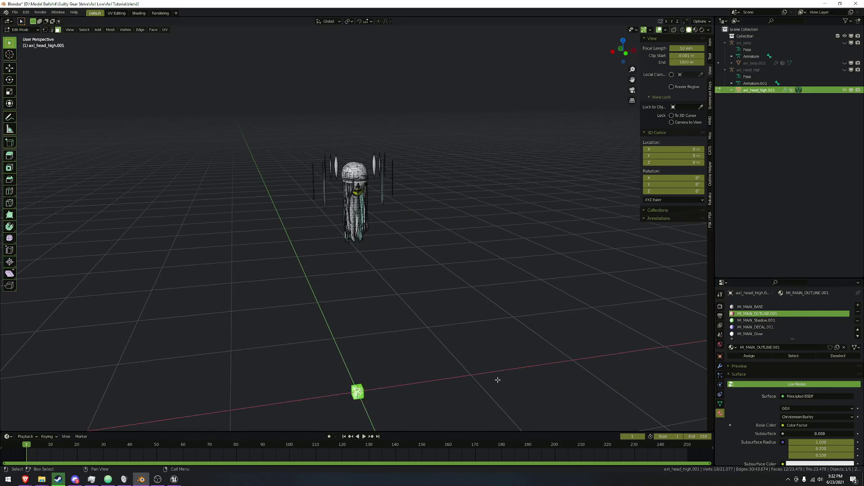
click(783, 320)
click(795, 356)
scroll(436, 209, up, 5)
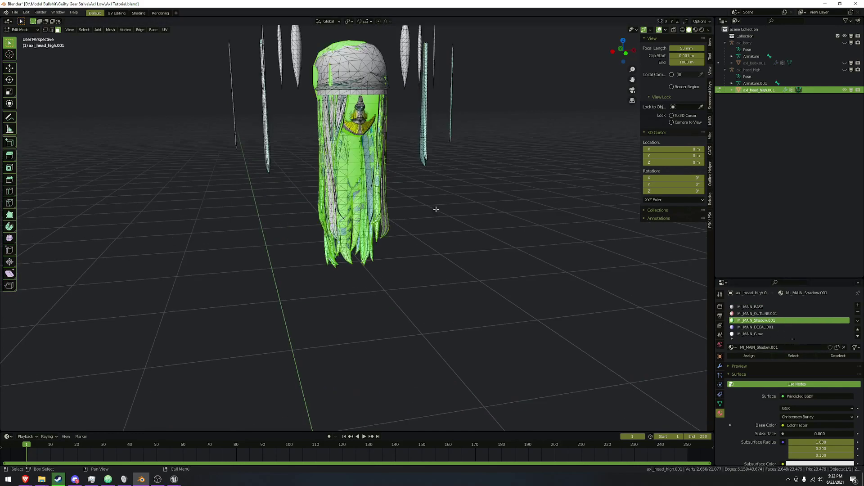
shift+middle_drag(515, 185, 517, 239)
key(x)
click(514, 237)
scroll(514, 237, down, 3)
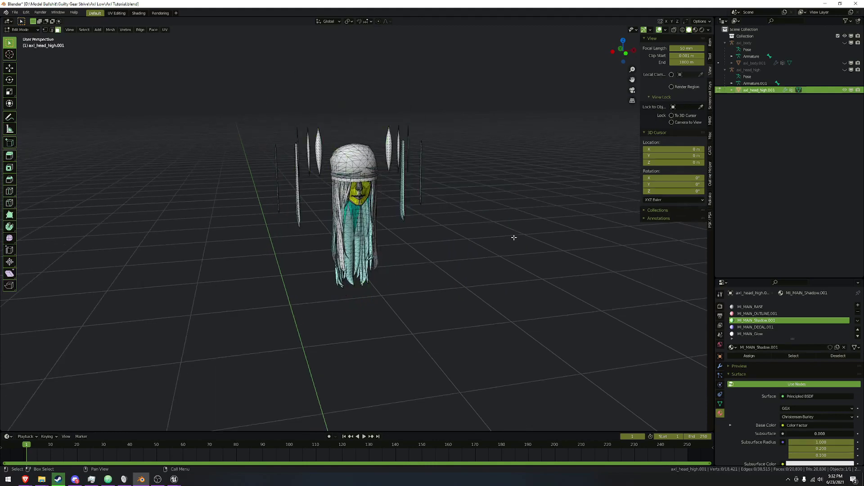
scroll(514, 237, up, 4)
Swap the MI_MAIN_DECAL.001 slot's material for MI_MAIN_DECAL
click(756, 328)
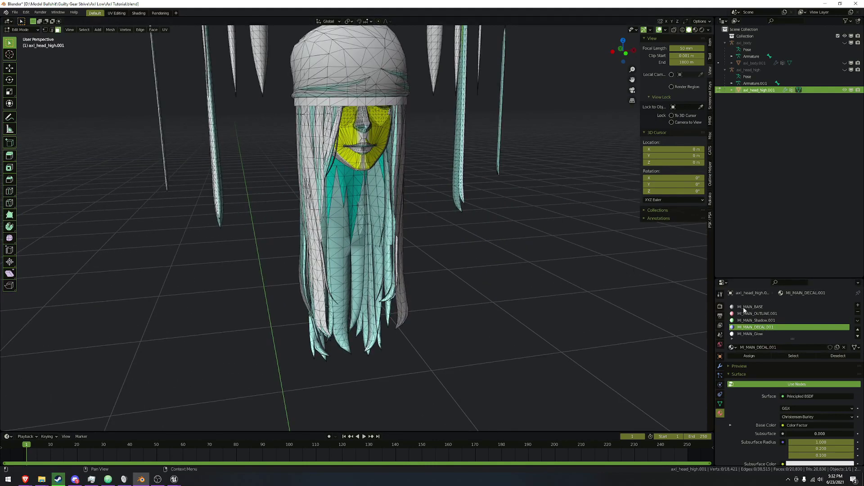
click(733, 346)
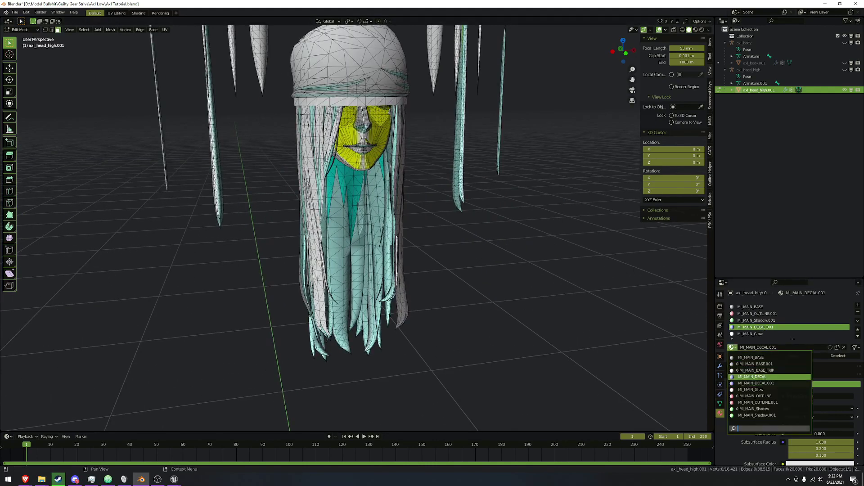
click(753, 376)
Select the MI_MAIN_Glow faces and zoom and orbit to inspect them around the eyes
scroll(678, 309, down, 3)
scroll(678, 309, up, 4)
click(761, 334)
click(785, 355)
scroll(468, 145, up, 4)
shift+middle_drag(469, 145, 436, 220)
scroll(475, 280, up, 2)
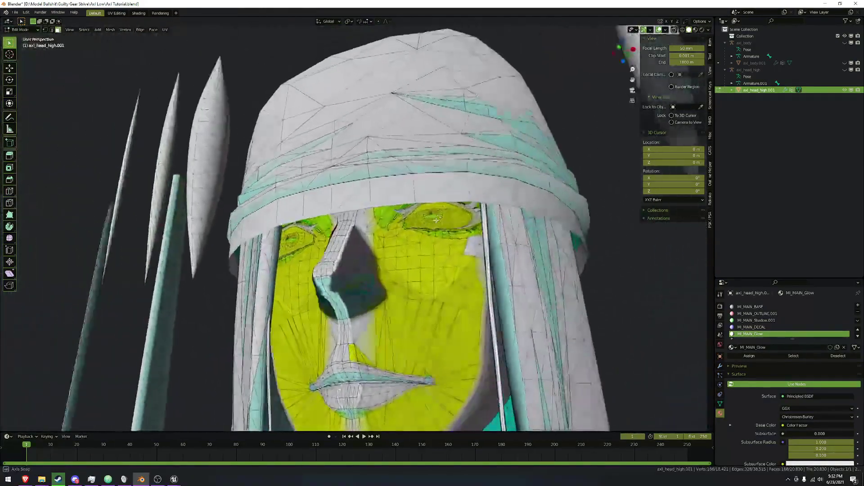
drag(0, 0, 0, 0)
scroll(462, 234, down, 5)
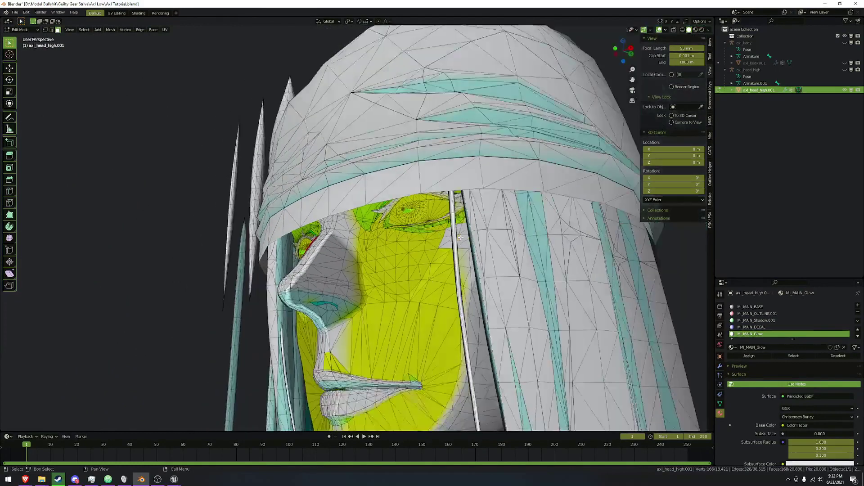
scroll(459, 238, down, 3)
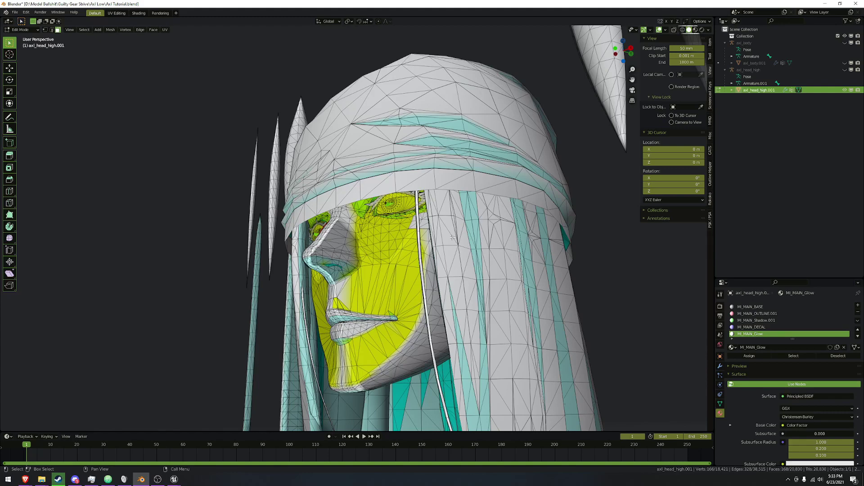
scroll(453, 238, up, 5)
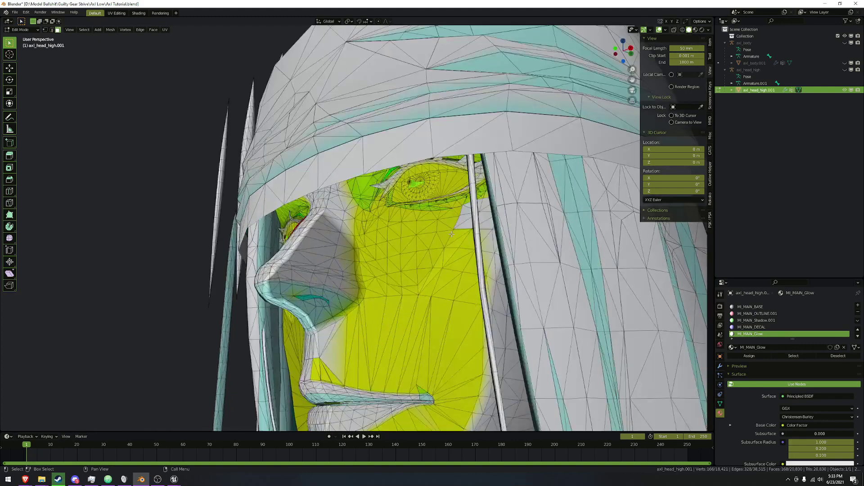
scroll(440, 228, down, 2)
scroll(498, 226, down, 5)
Select the entire head mesh and return to Object Mode
key(a)
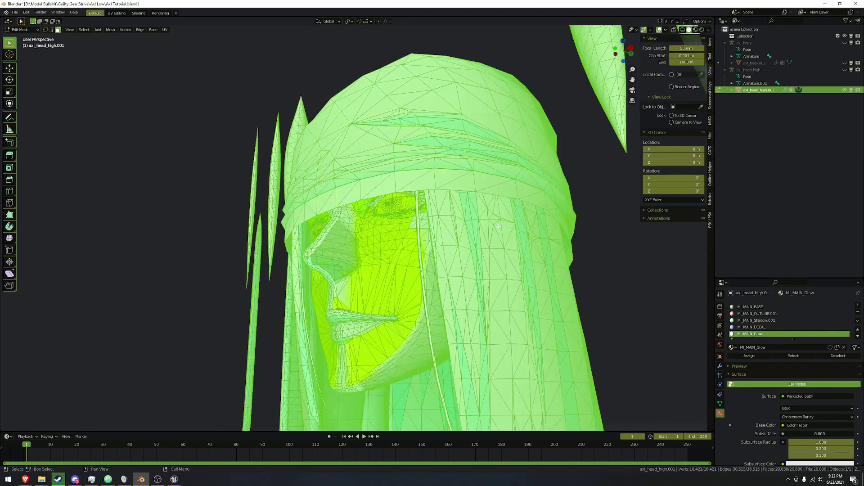
key(Tab)
scroll(498, 227, down, 4)
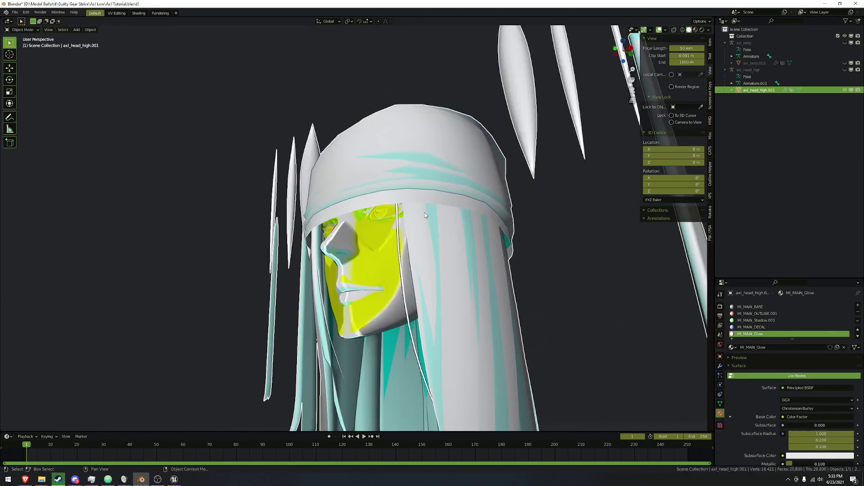
Remove the MI_MAIN_OUTLINE.001 and MI_MAIN_Shadow.001 slots from the head, ending on a front view
middle_drag(425, 212, 469, 214)
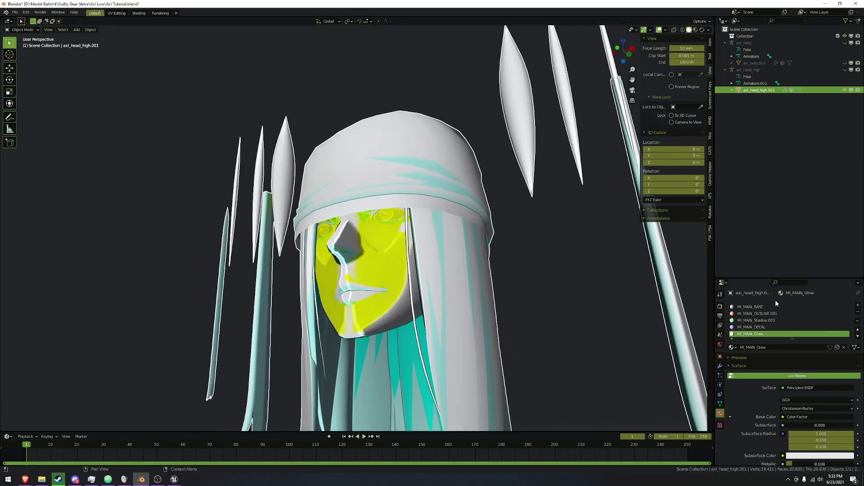
click(774, 313)
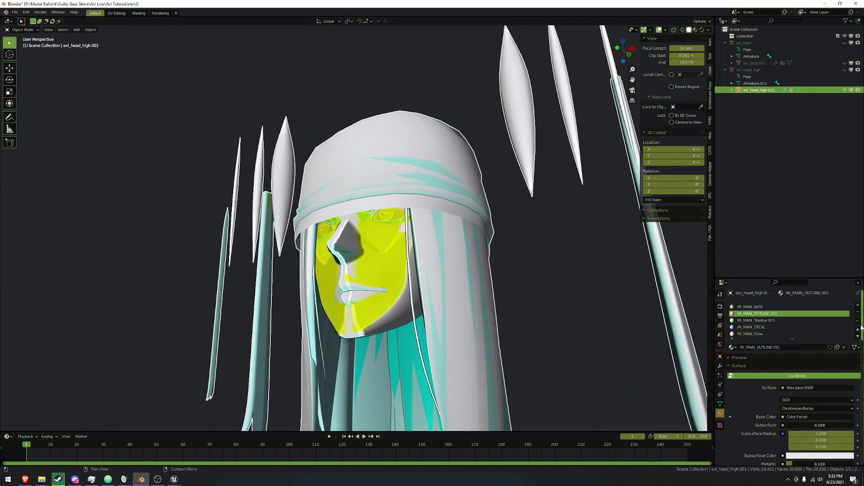
click(858, 312)
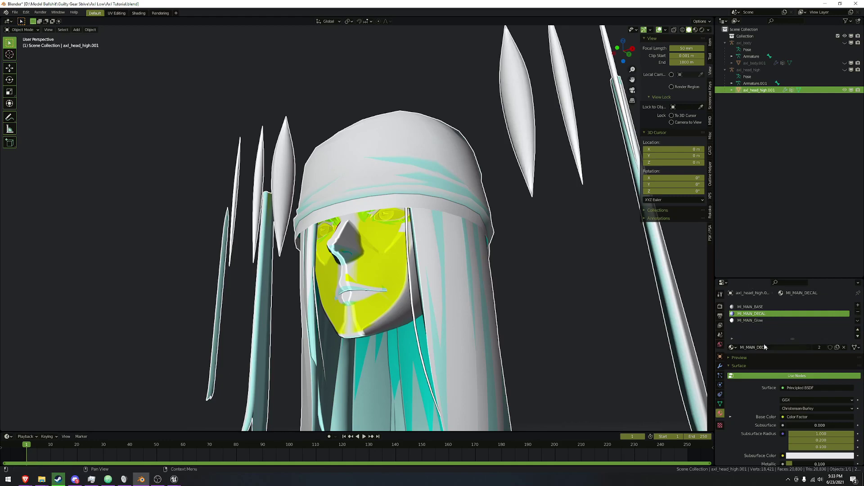
scroll(506, 300, down, 5)
middle_drag(470, 272, 517, 260)
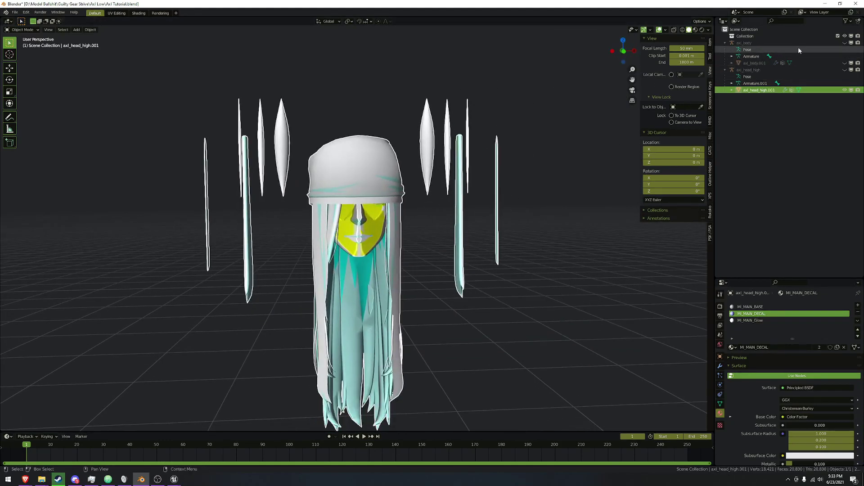
Unhide both rigs and the axl_body.001 mesh, then select the axl_body armature
click(844, 70)
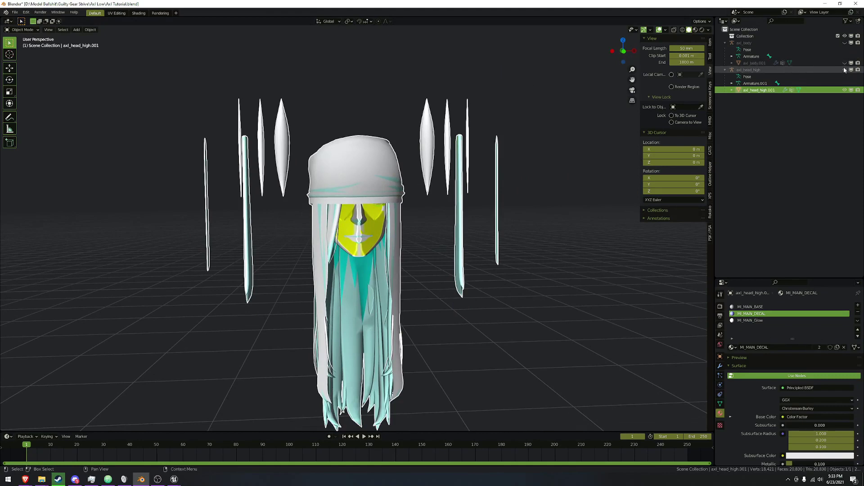
click(845, 42)
scroll(434, 158, down, 5)
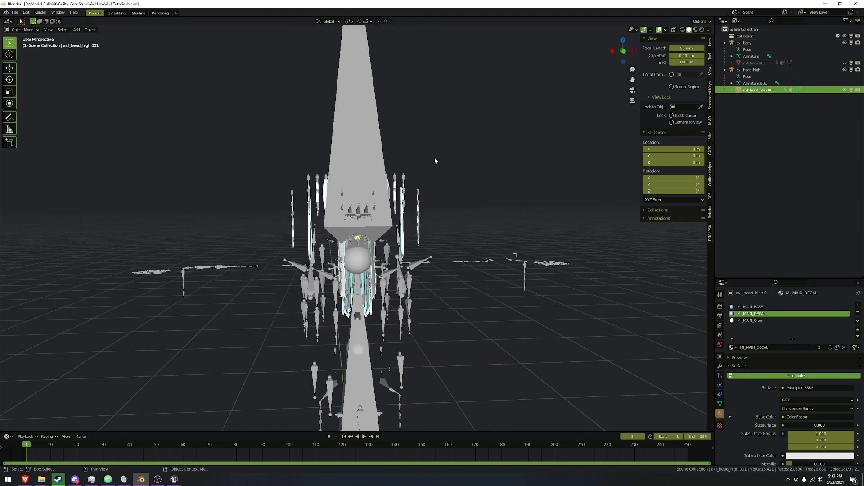
click(845, 62)
click(819, 70)
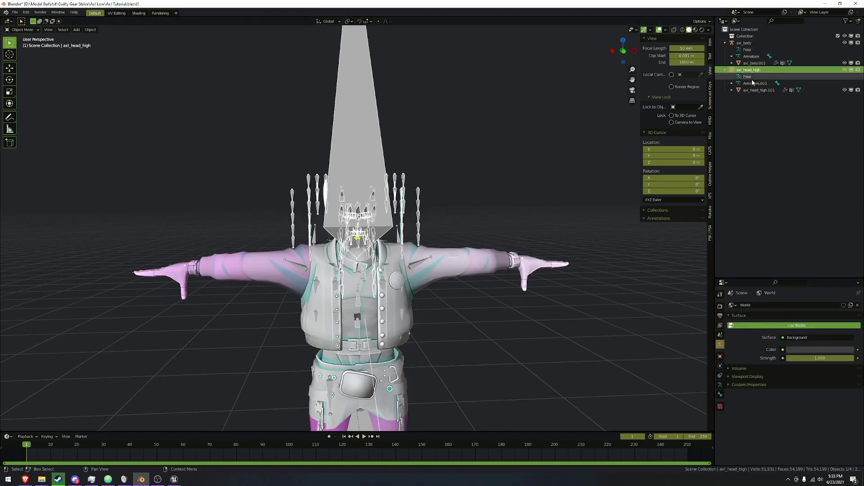
click(761, 43)
Set the body armature's Viewport Display to In Front with Display As Bounds
mouse_move(571, 178)
middle_down()
mouse_move(572, 191)
mouse_move(568, 161)
middle_up()
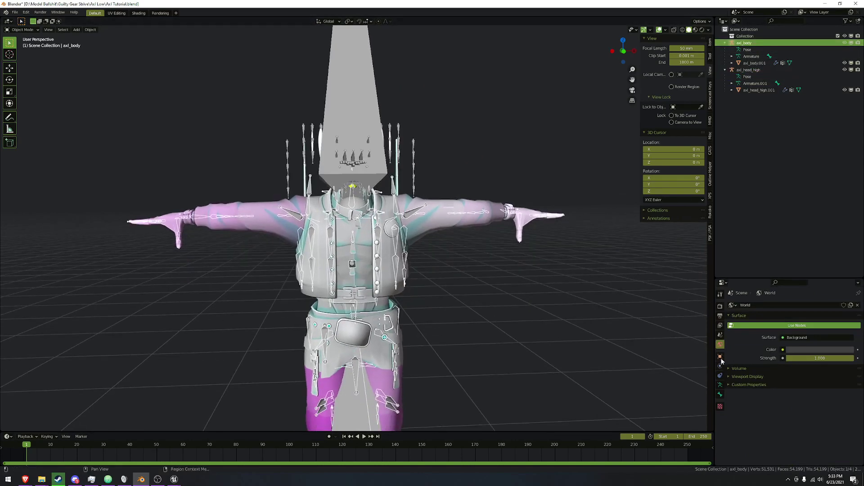
click(721, 357)
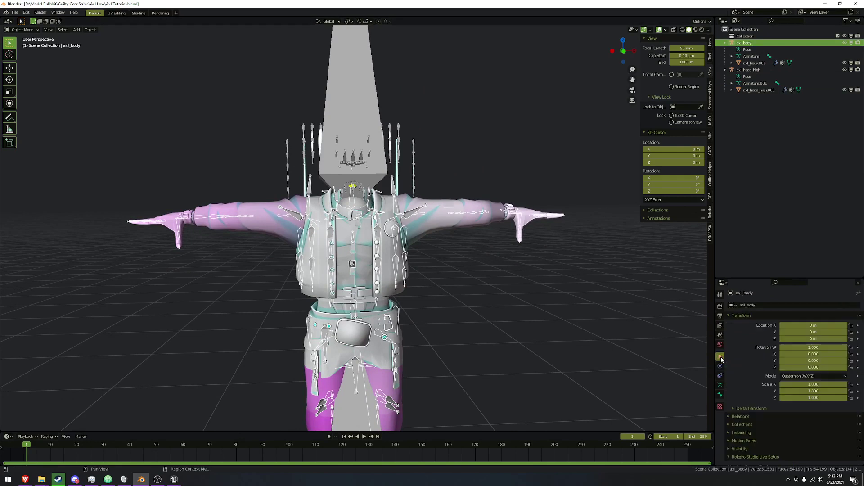
scroll(751, 431, down, 3)
click(747, 405)
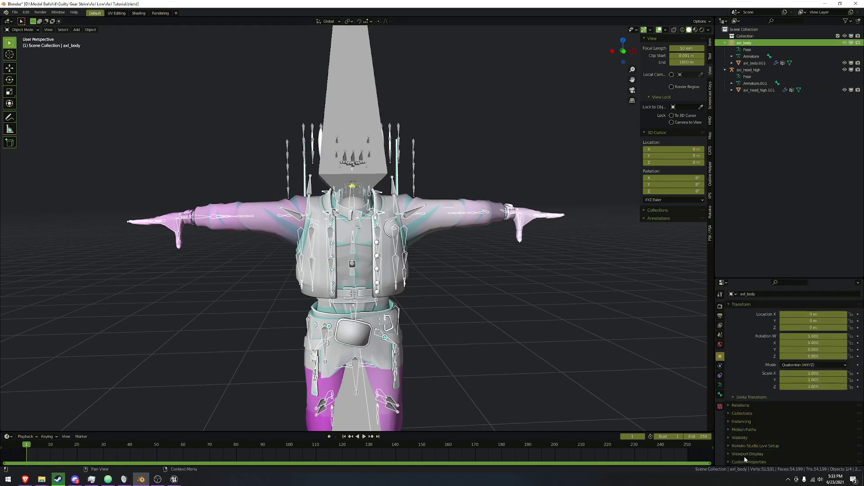
click(747, 454)
click(782, 435)
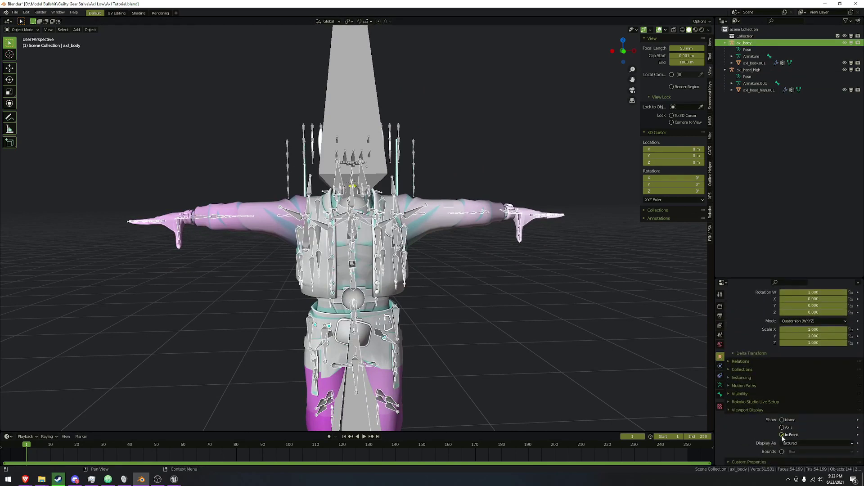
click(789, 443)
click(791, 436)
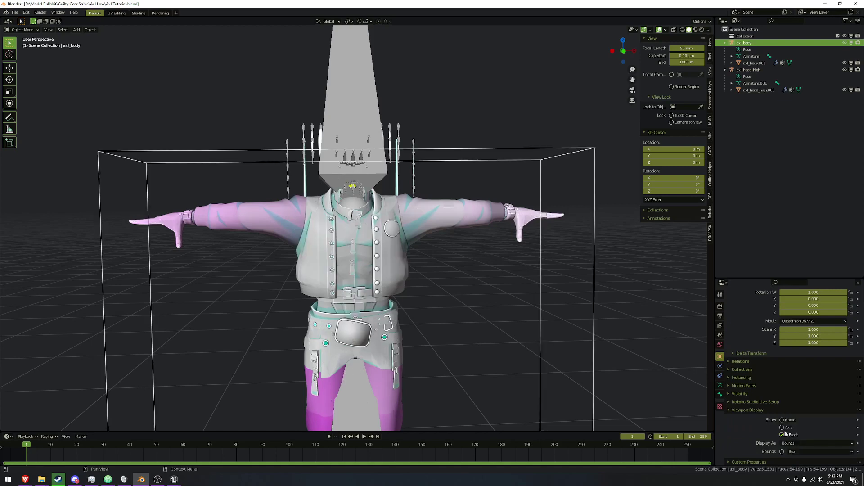
click(720, 386)
Display the axl_body rig's bones as Stick and switch the rig into Pose Mode
click(739, 398)
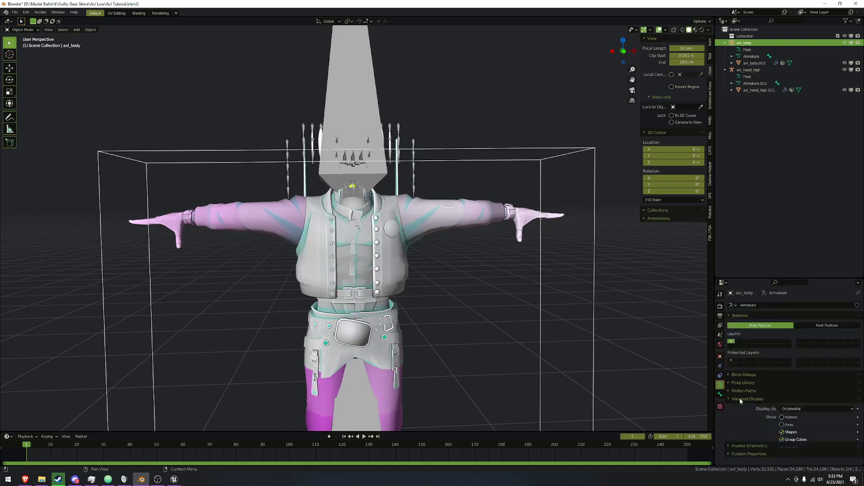
click(802, 405)
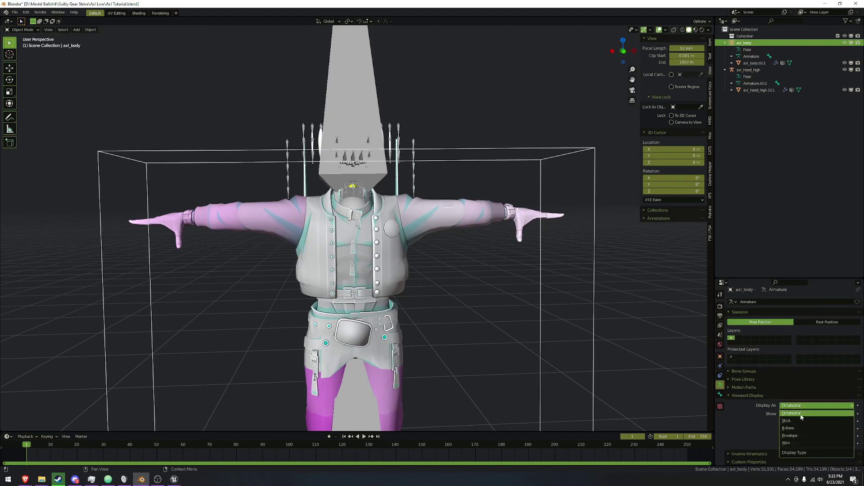
click(802, 421)
middle_drag(429, 226, 488, 206)
key(Tab)
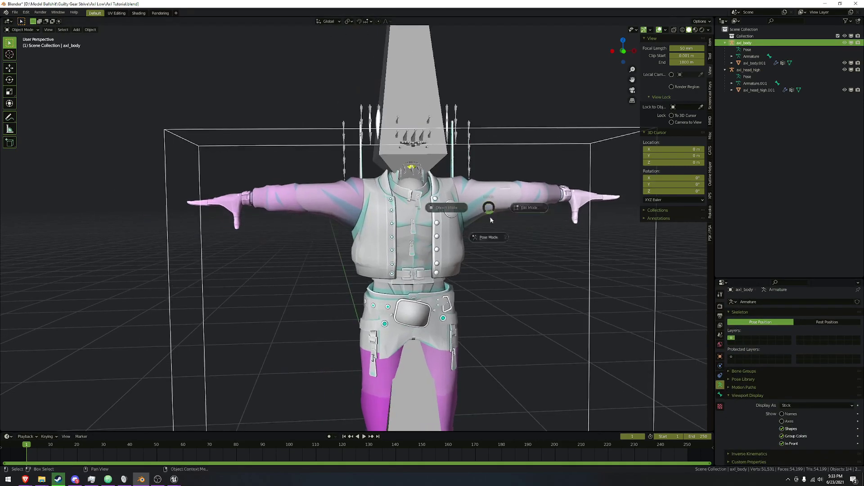
click(496, 252)
Compare Octahedral bone display, keep Stick for the body rig, and return to Object Mode
shift+middle_drag(569, 241, 525, 248)
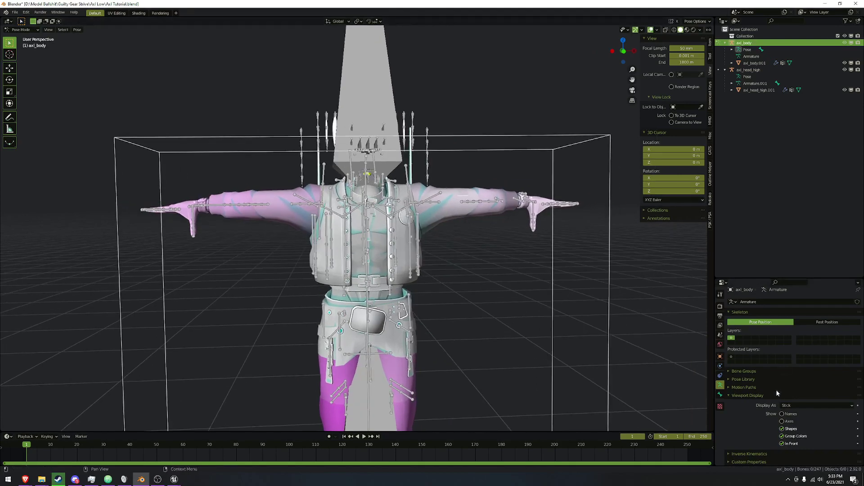
click(793, 406)
click(792, 413)
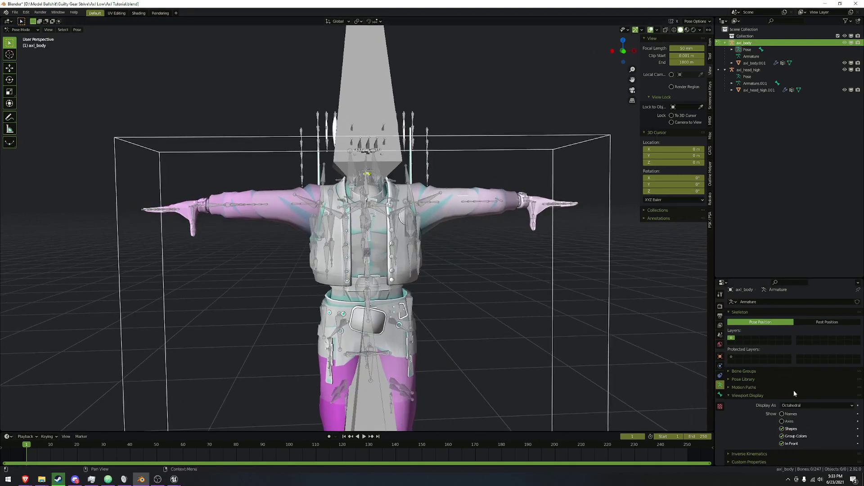
click(795, 406)
click(792, 421)
key(ctrl+Tab)
key(Home)
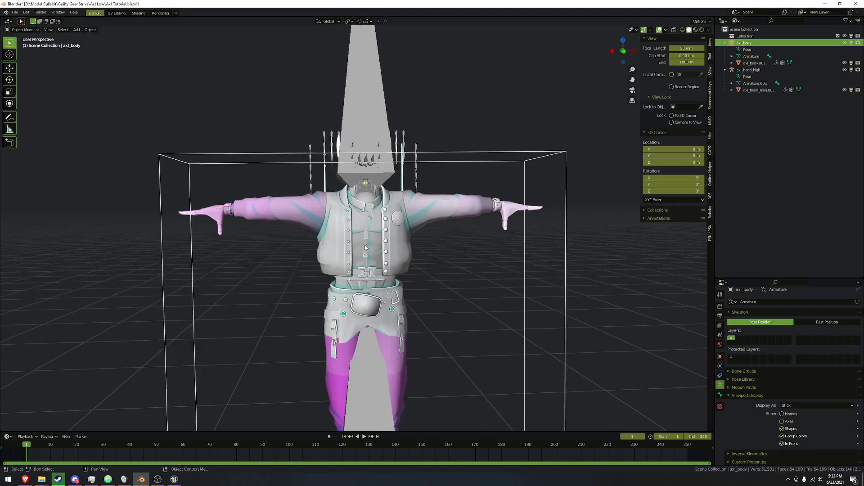
Select the axl_head_high armature and display its bones as Stick
shift+middle_drag(365, 248, 350, 312)
scroll(350, 311, up, 3)
click(352, 164)
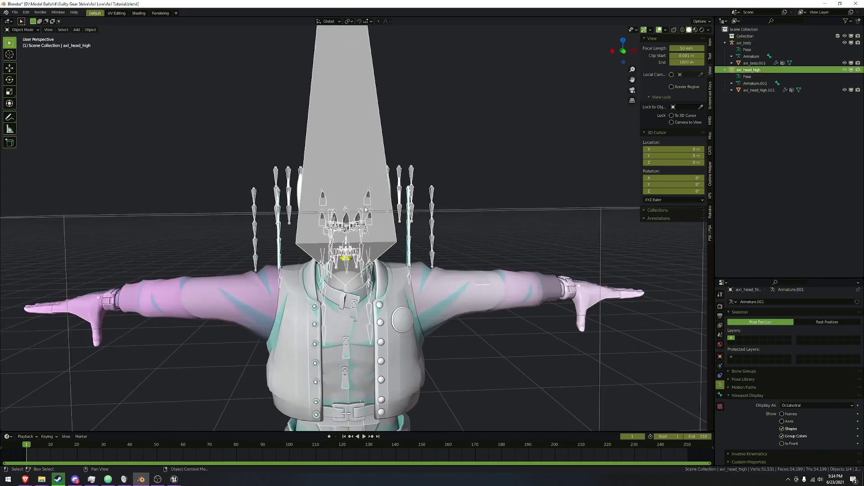
click(794, 406)
click(796, 422)
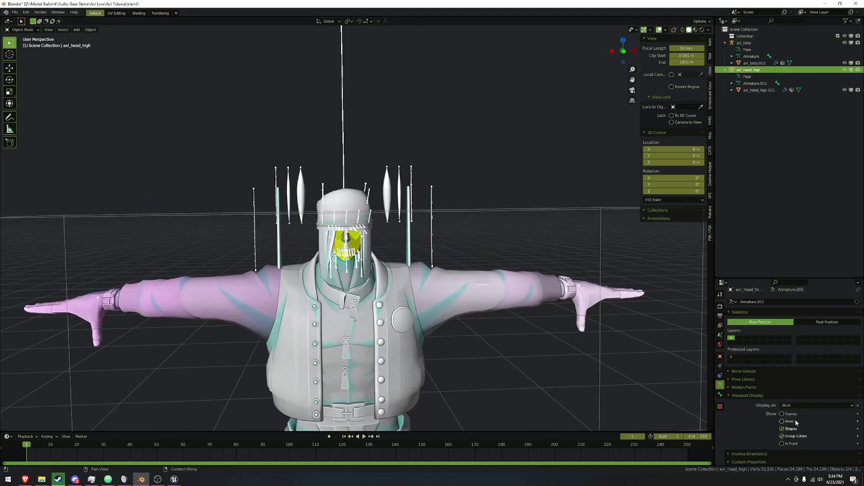
Enable In Front for axl_head_high in its Object properties viewport display
click(720, 357)
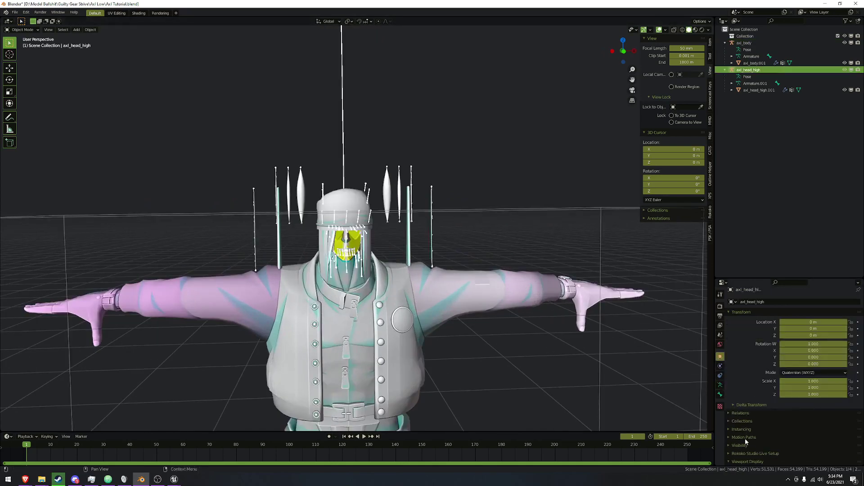
scroll(758, 453, down, 2)
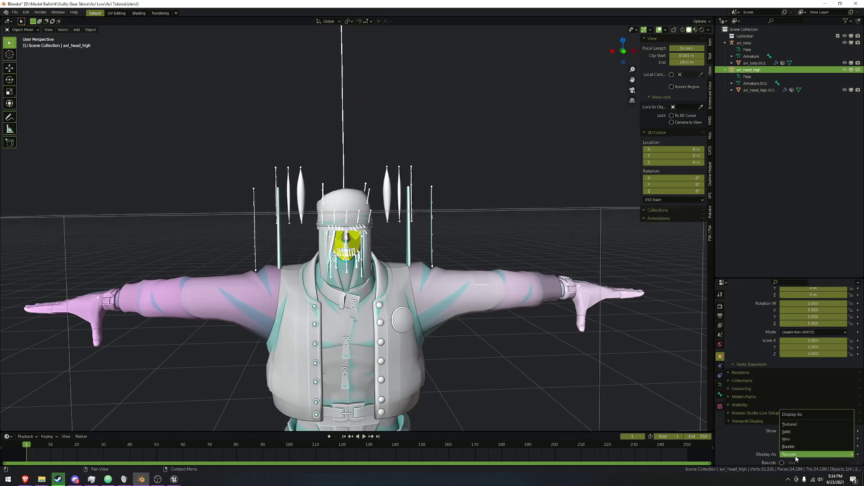
click(783, 445)
scroll(406, 256, down, 5)
scroll(407, 257, up, 3)
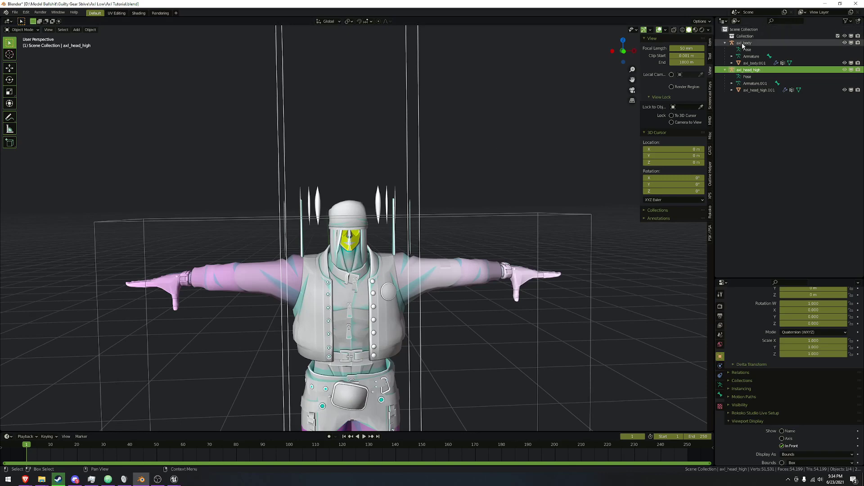
Join axl_body into axl_head_high with Ctrl+J, then select the axl_body.001 mesh
click(761, 44)
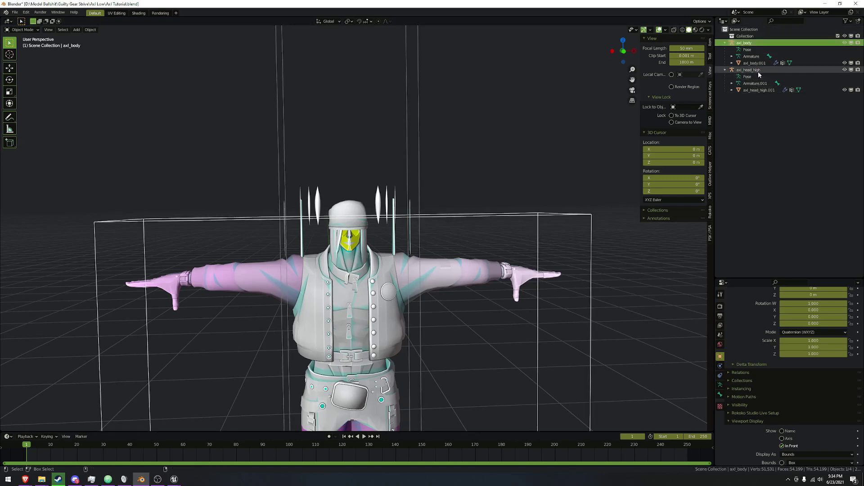
ctrl+click(758, 71)
scroll(492, 134, up, 1)
shift+middle_drag(492, 134, 492, 133)
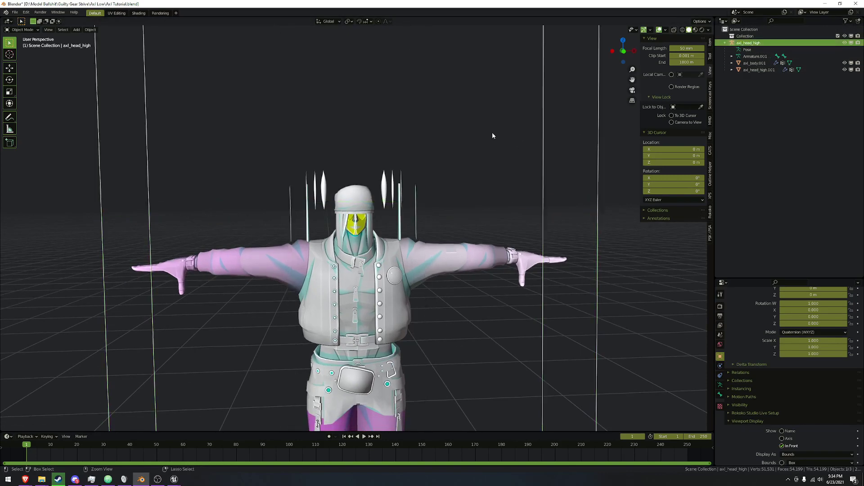
scroll(493, 133, down, 2)
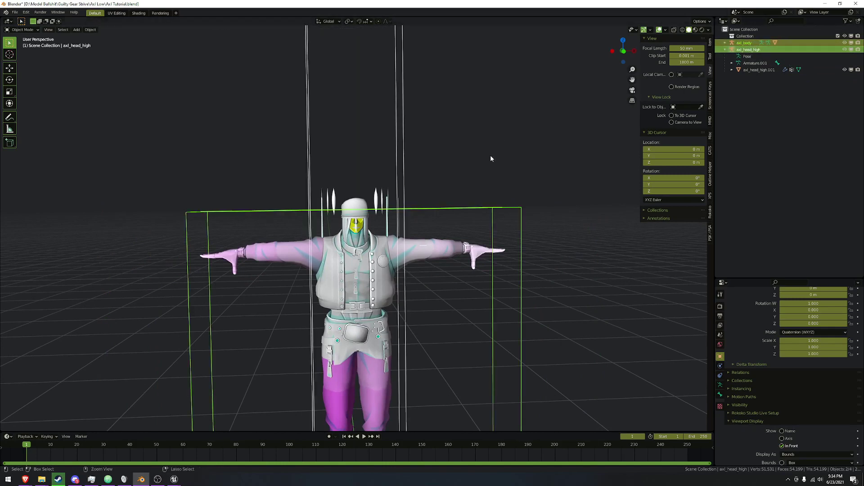
key(ctrl+j)
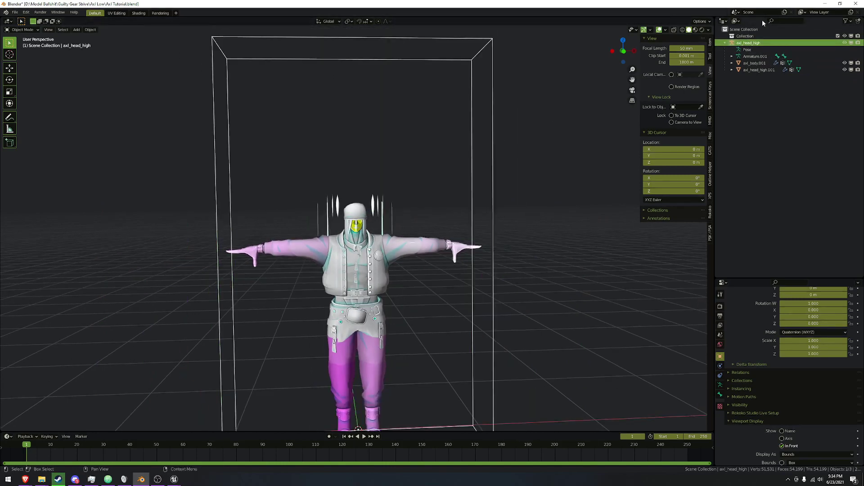
scroll(491, 158, up, 3)
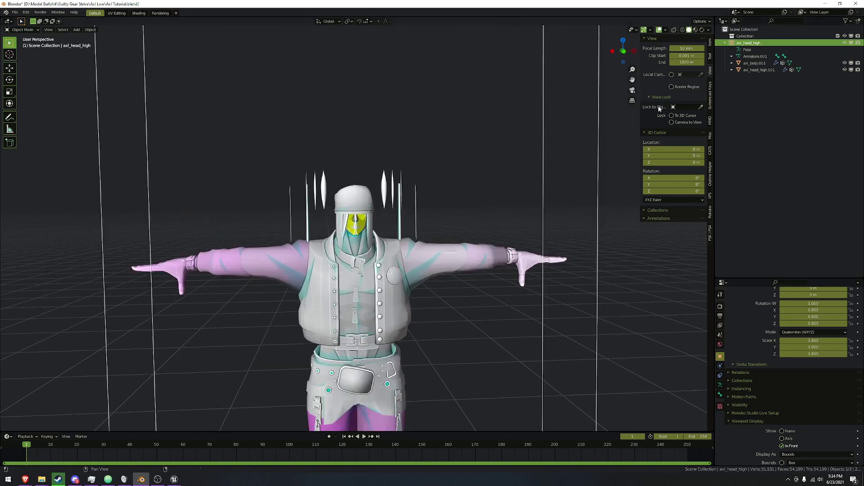
click(758, 64)
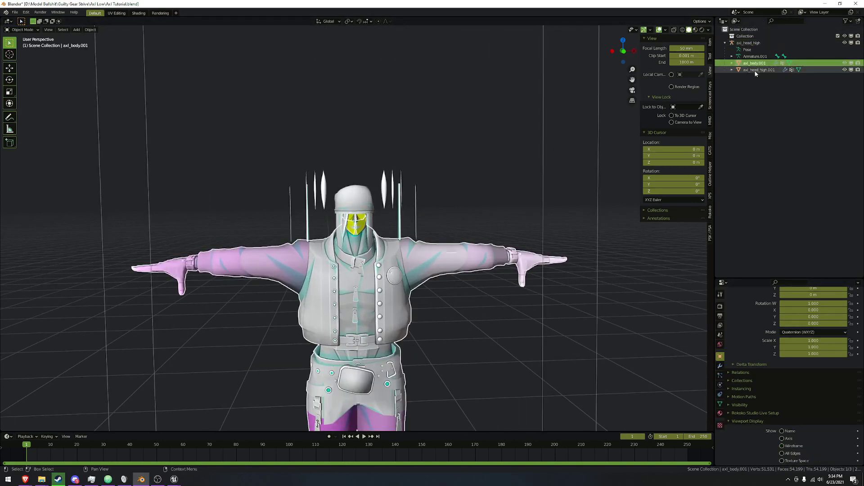
Set the body mesh's Armature modifier Object to axl_head_high
click(720, 367)
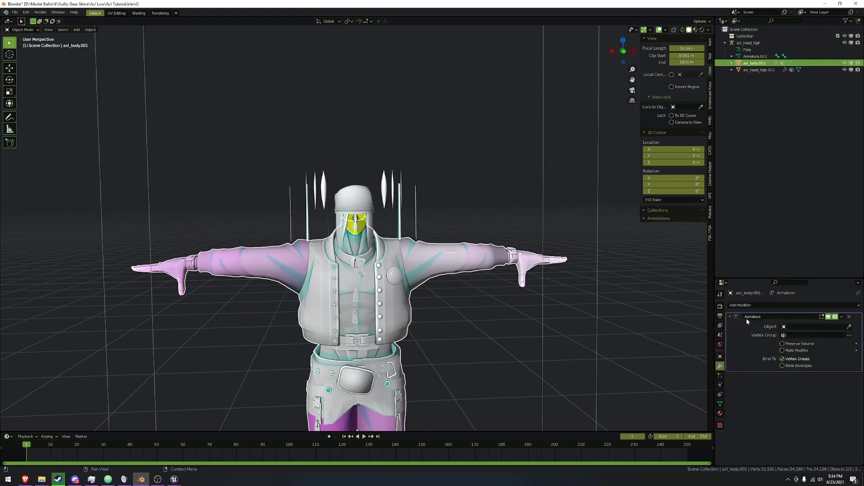
click(792, 328)
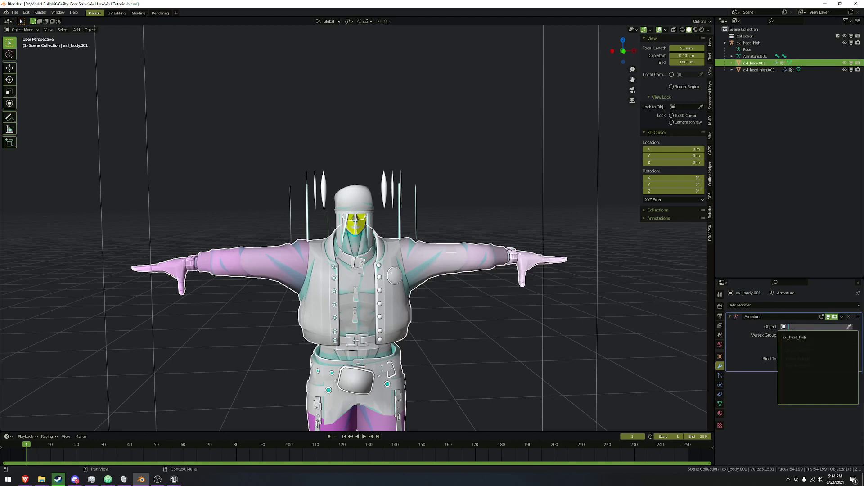
click(795, 337)
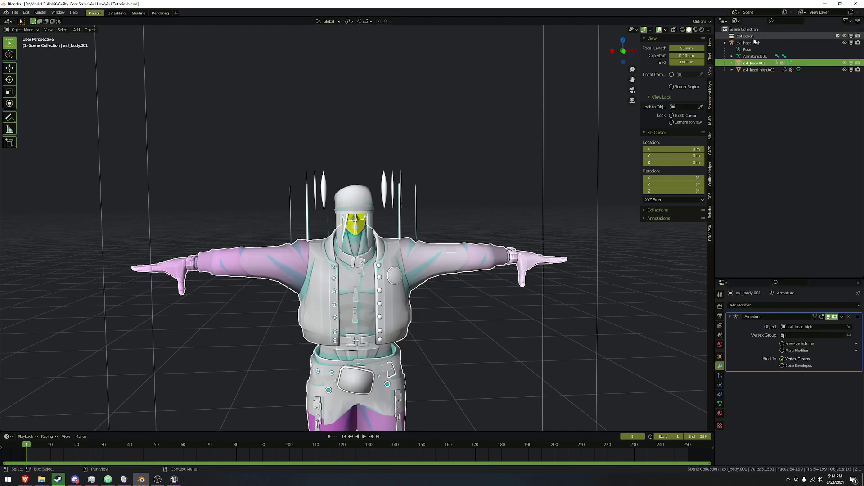
scroll(539, 216, down, 5)
scroll(527, 219, up, 3)
Test the merged rig by grabbing all bones in Pose Mode, cancel, and return to Object Mode
click(517, 223)
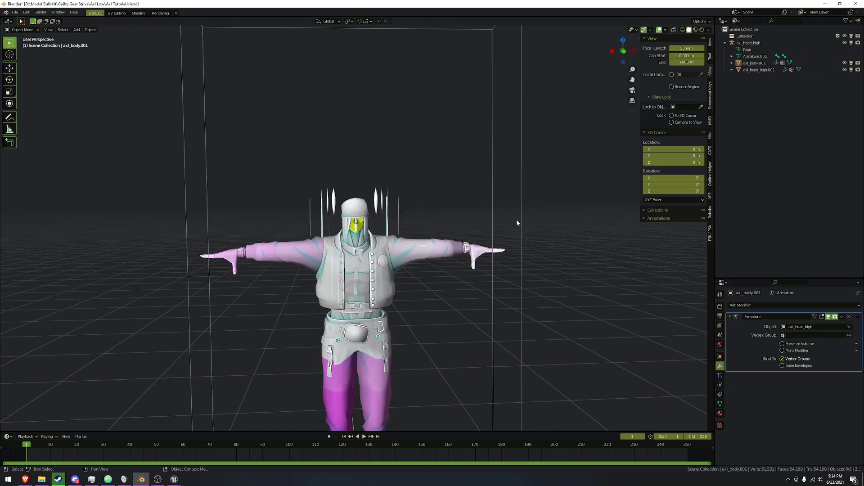
click(520, 217)
key(ctrl+Tab)
key(a)
key(g)
right_click(507, 216)
key(Tab)
click(427, 221)
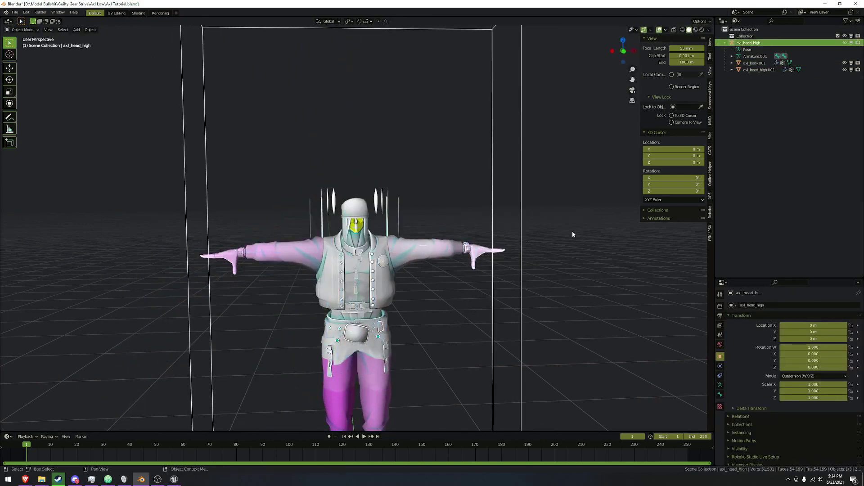
Show the Object properties and select the body mesh in the viewport
click(710, 41)
scroll(495, 189, up, 3)
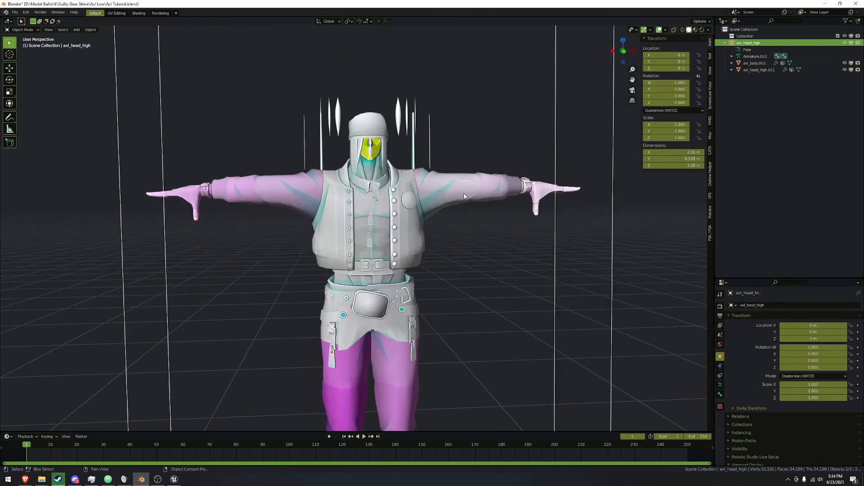
click(465, 196)
scroll(433, 252, up, 3)
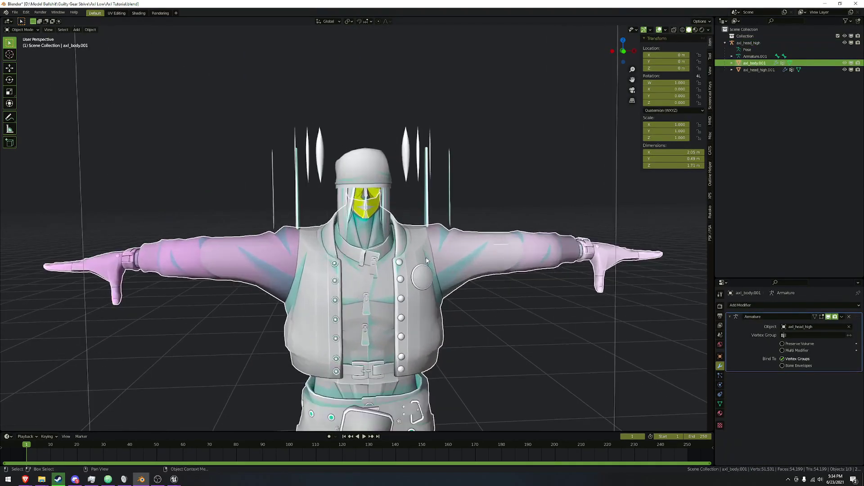
Join axl_body.001 into axl_head_high.001 and view the merged mesh's Material properties
shift+click(371, 178)
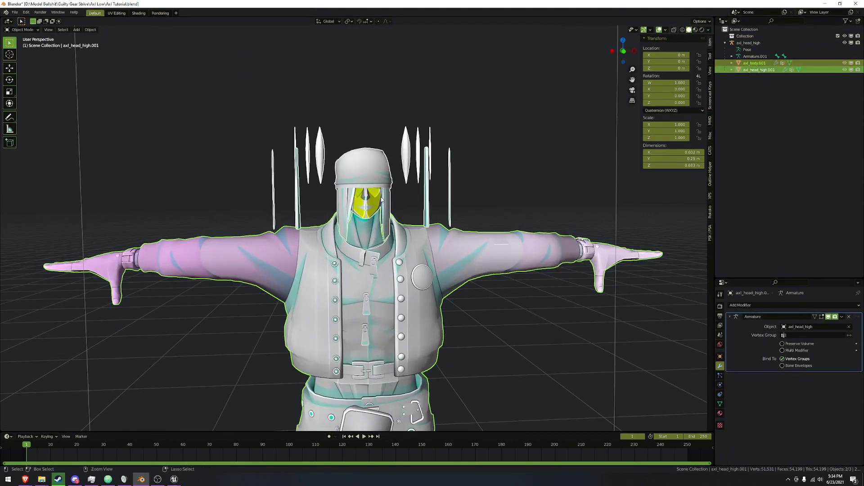
key(ctrl+j)
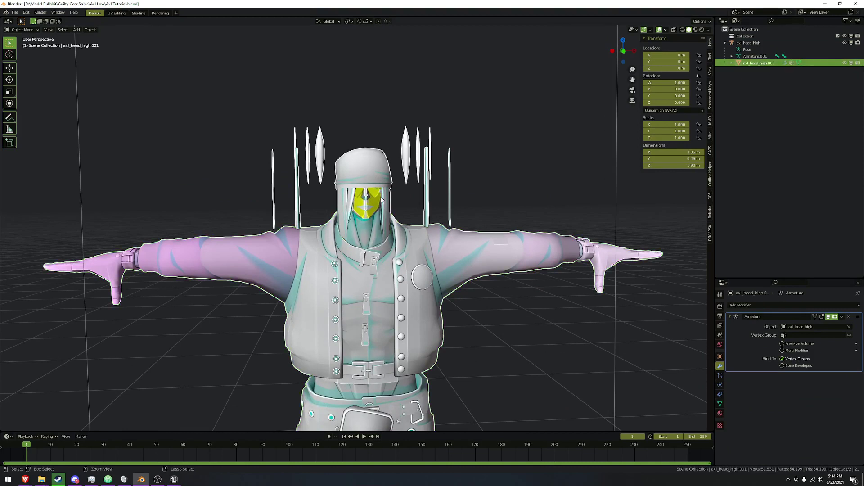
click(720, 413)
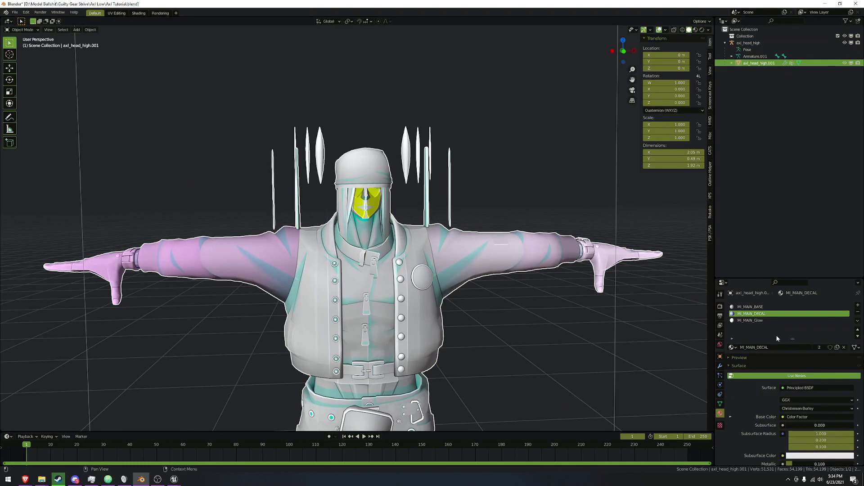
scroll(475, 276, down, 4)
Put the axl_head_high armature in Edit Mode, deselect all bones, and expand Armature.001 to list its roots
click(494, 214)
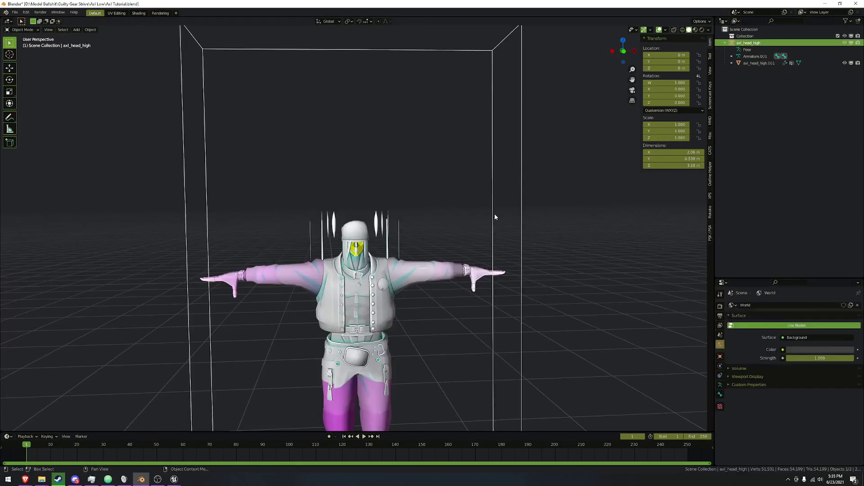
scroll(518, 158, up, 3)
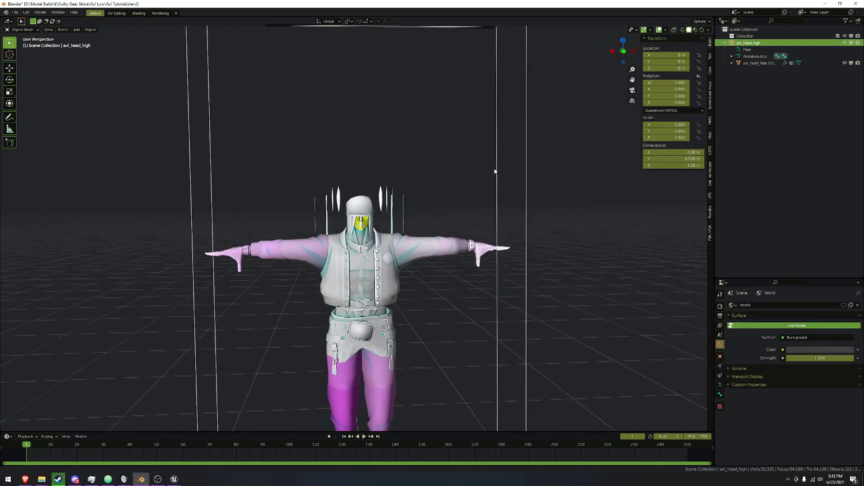
scroll(432, 226, down, 2)
key(ctrl+Tab)
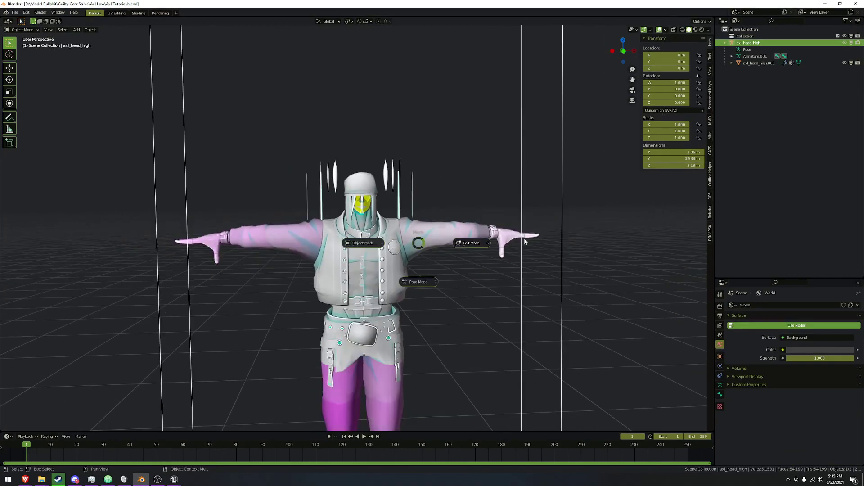
click(524, 238)
key(alt+a)
scroll(524, 239, down, 3)
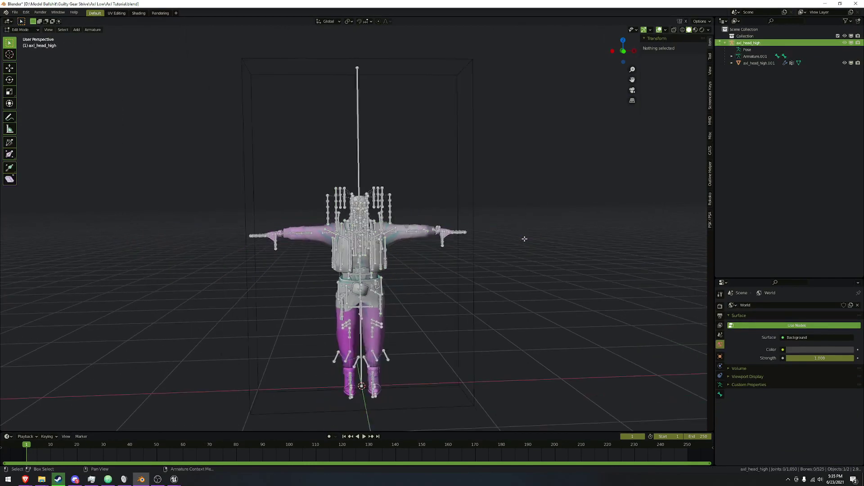
click(732, 56)
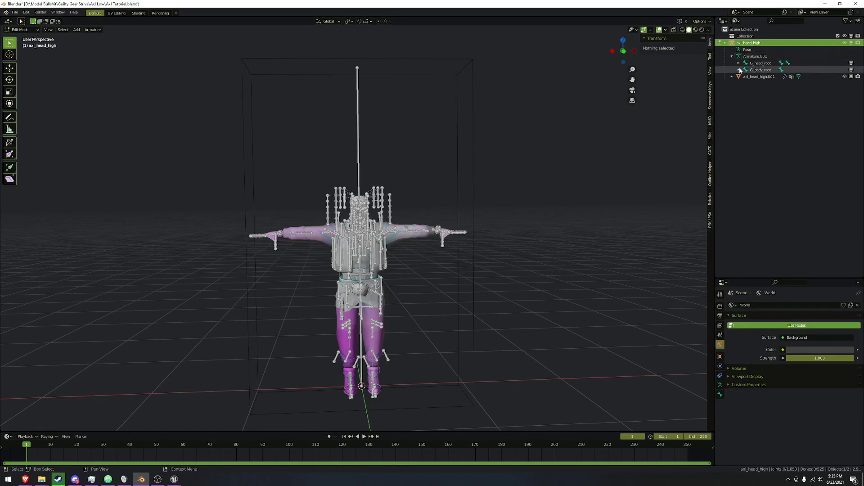
scroll(623, 118, up, 4)
Select G_body_root, try two cancelled grabs in Pose Mode, then return to Edit Mode
click(766, 70)
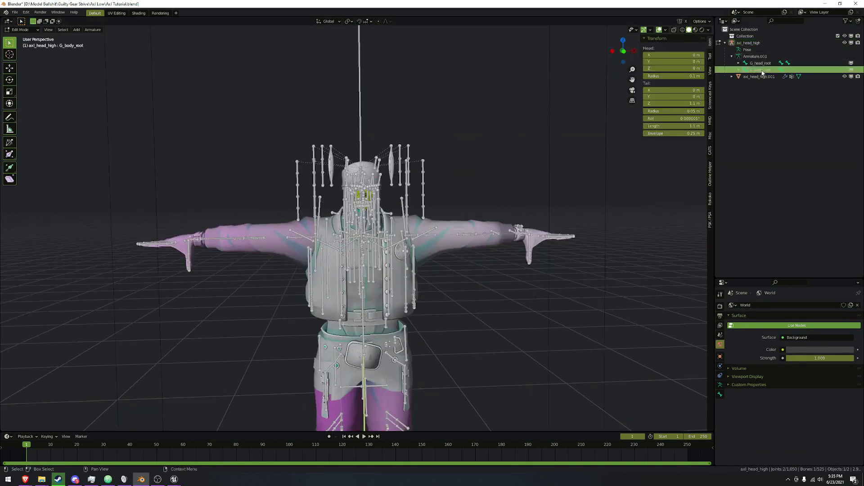
key(ctrl+Tab)
scroll(479, 166, down, 3)
key(g)
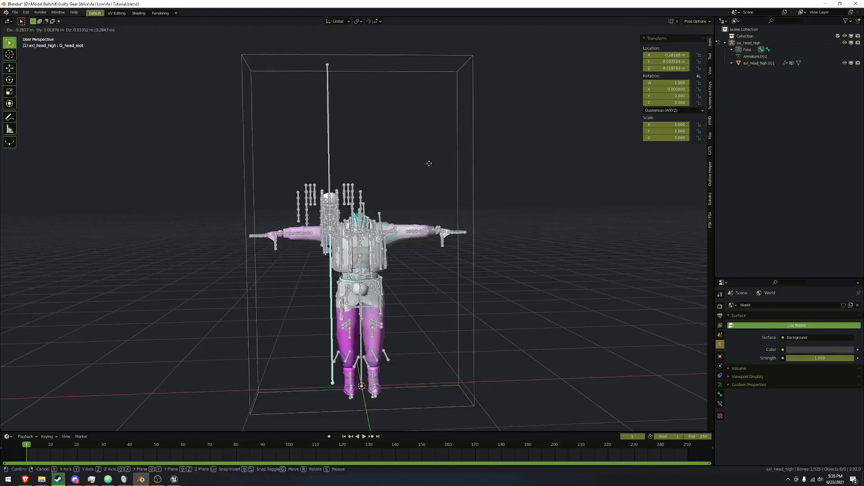
key(Escape)
key(g)
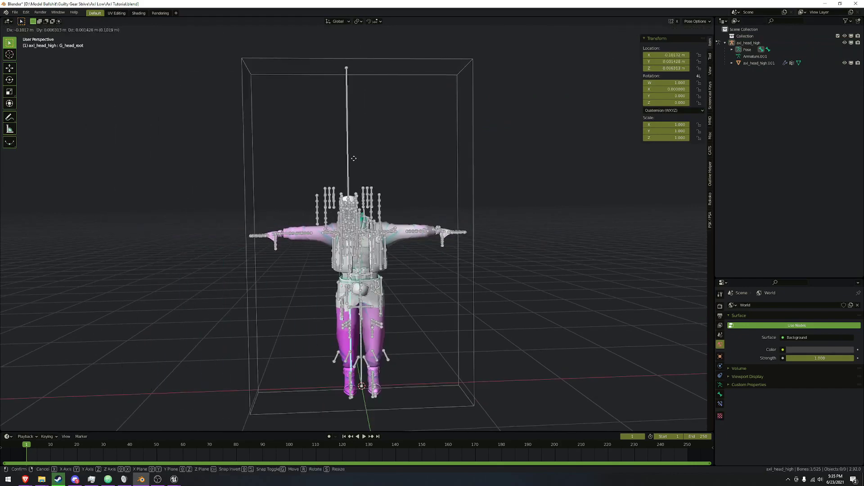
key(Escape)
key(ctrl+Tab)
scroll(338, 159, up, 8)
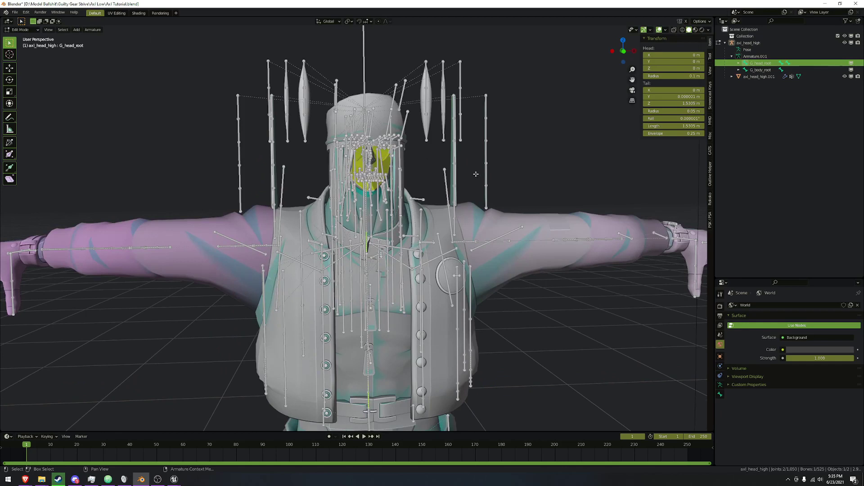
Expand G_head_root and the chain G_body_root, pelvis, waist, stomach, chest, neck to G_Head_Attach; select G_body_ago
click(738, 63)
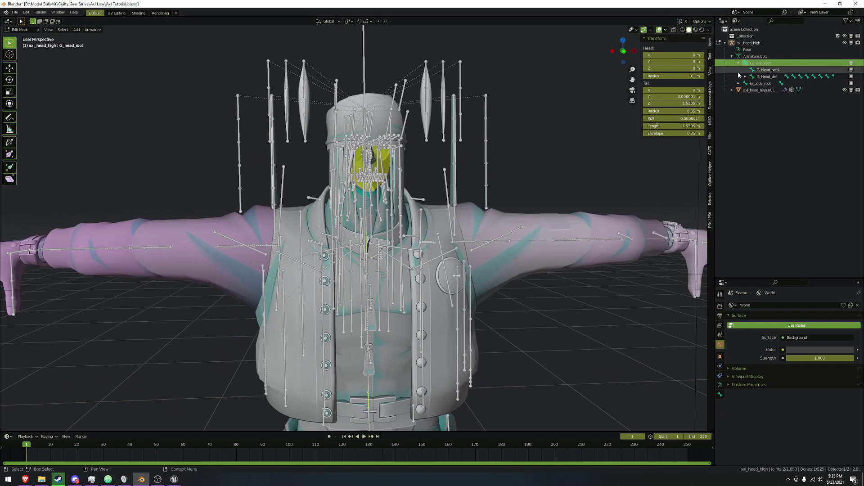
click(745, 76)
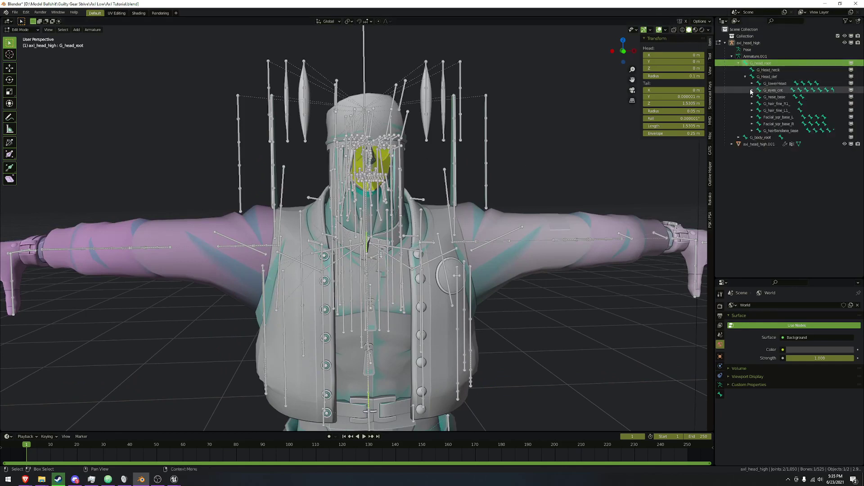
click(746, 77)
click(739, 84)
click(746, 90)
click(753, 104)
click(759, 117)
click(765, 131)
click(773, 137)
drag(714, 157, 630, 156)
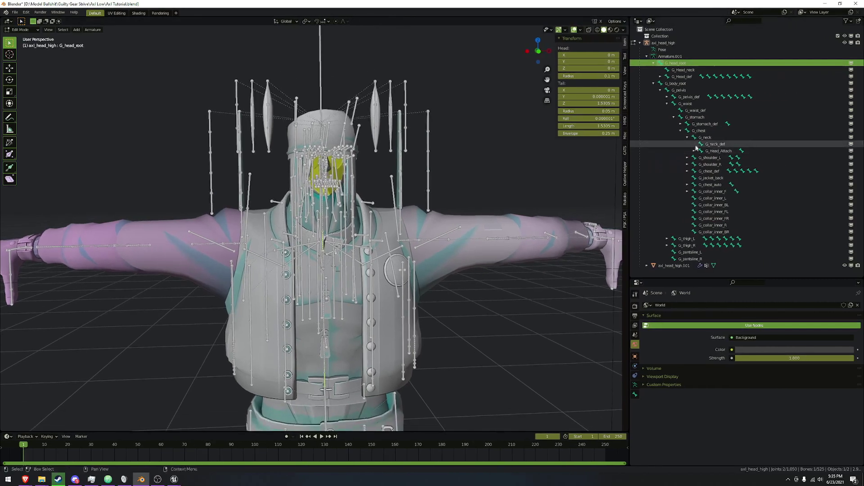
click(694, 151)
click(729, 157)
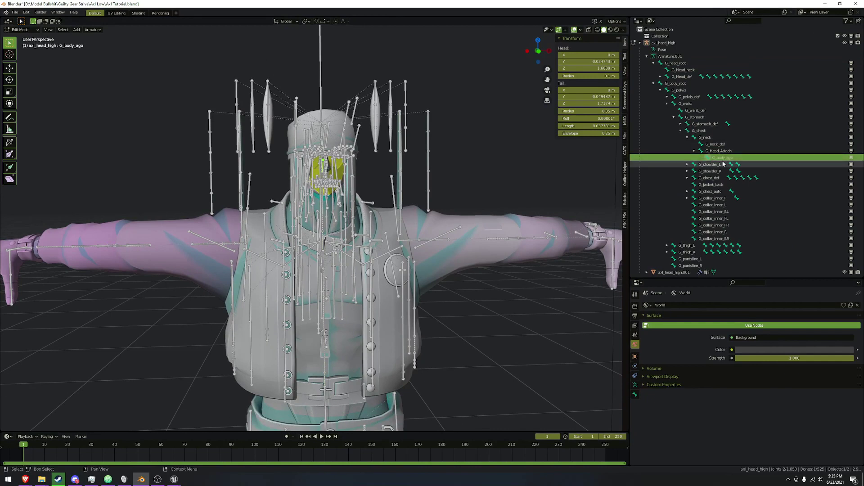
Parent G_Head_def to G_Head_Attach with Ctrl+P, Keep Offset
scroll(726, 173, down, 1)
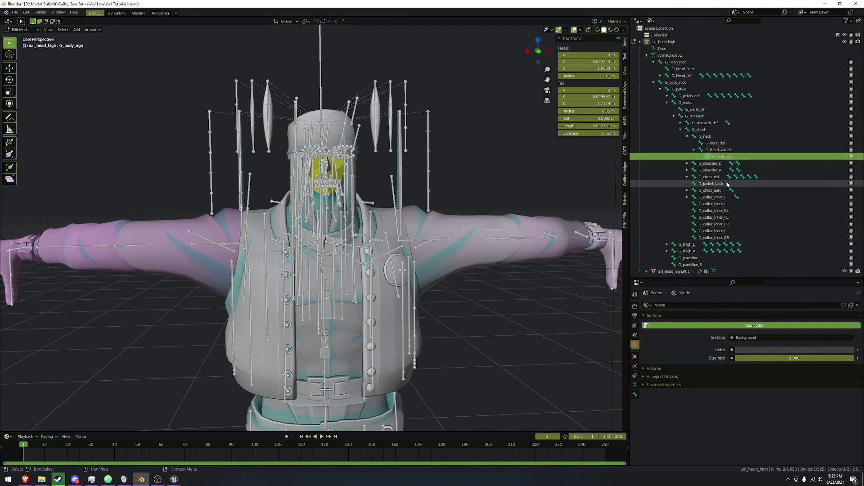
click(698, 63)
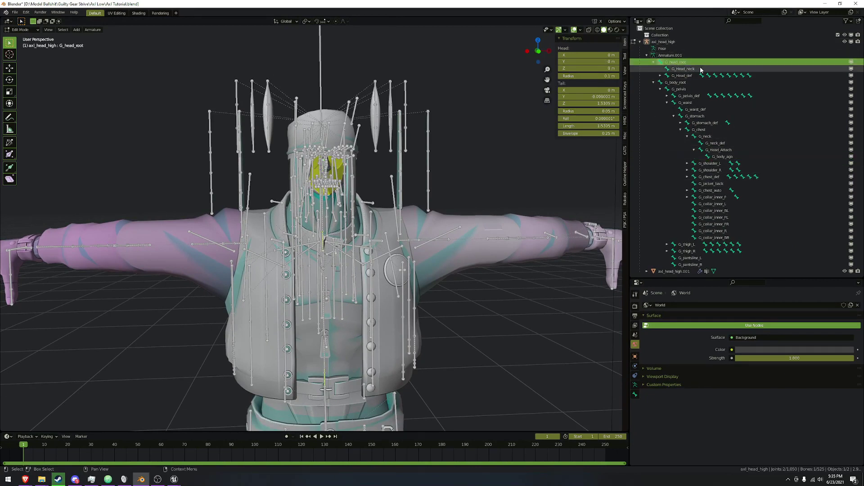
click(686, 77)
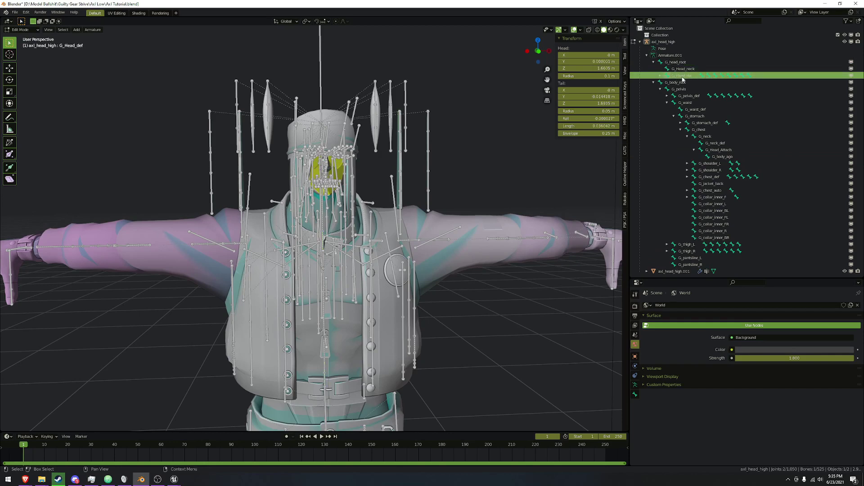
ctrl+click(733, 151)
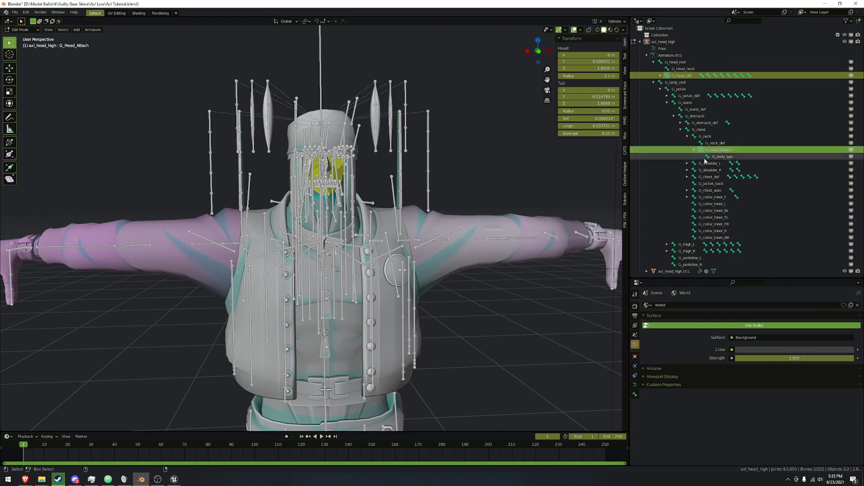
shift+middle_drag(483, 191, 483, 178)
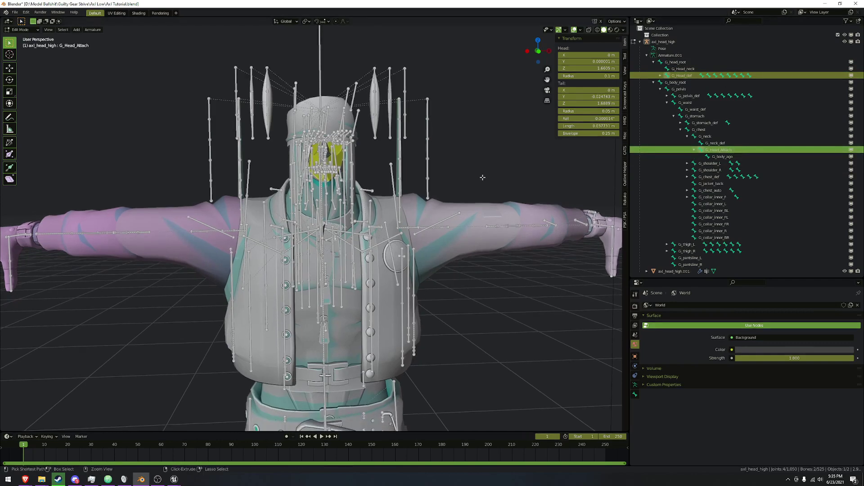
key(ctrl+p)
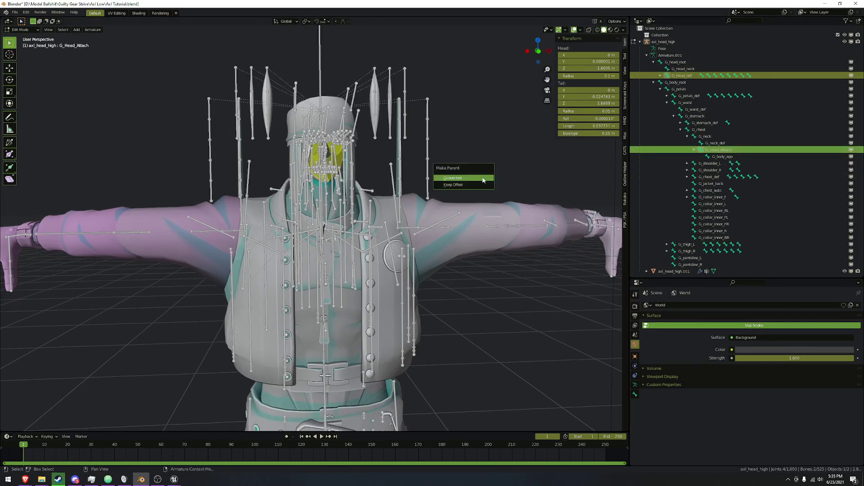
click(458, 185)
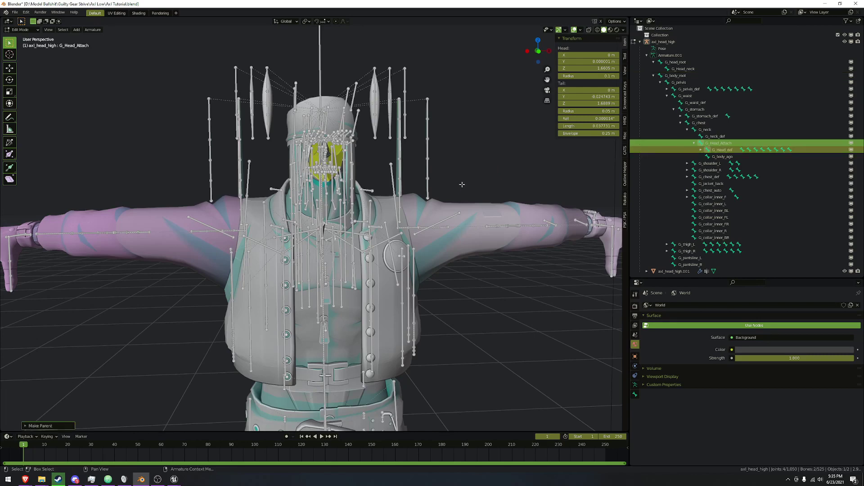
Test-rotate G_Head_Attach in Pose Mode, cancel, and toggle between Edit and Pose Mode
click(725, 144)
scroll(428, 126, down, 2)
key(ctrl+Tab)
key(r)
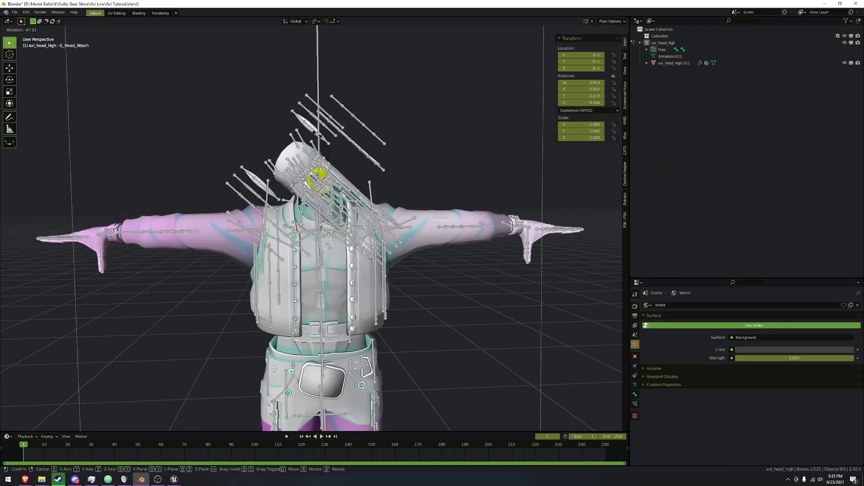
key(Escape)
key(ctrl+Tab)
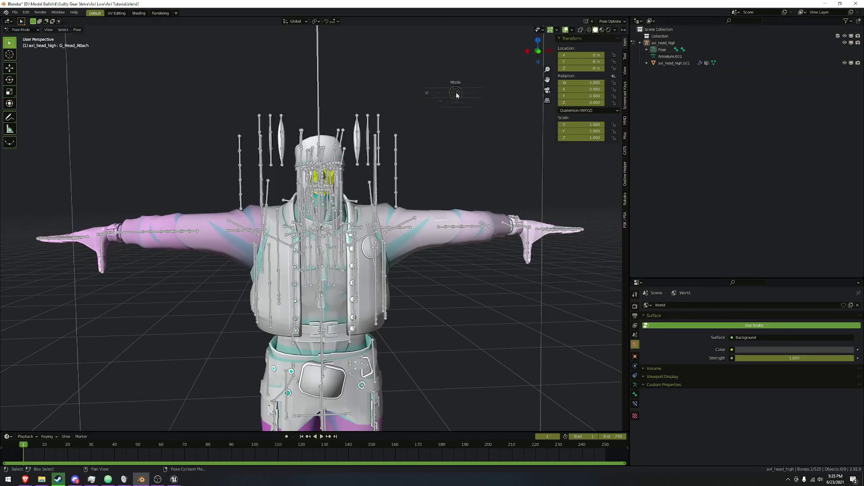
click(507, 86)
key(ctrl+Tab)
click(424, 146)
scroll(413, 148, up, 3)
key(ctrl+Tab)
In Edit Mode, expand G_body_root down through G_neck to G_Head_Attach, then select G_Head_neck
click(468, 140)
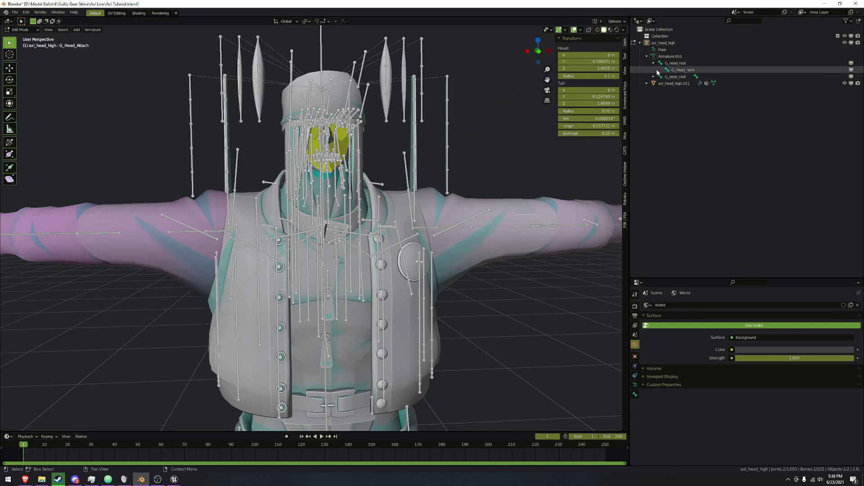
click(675, 77)
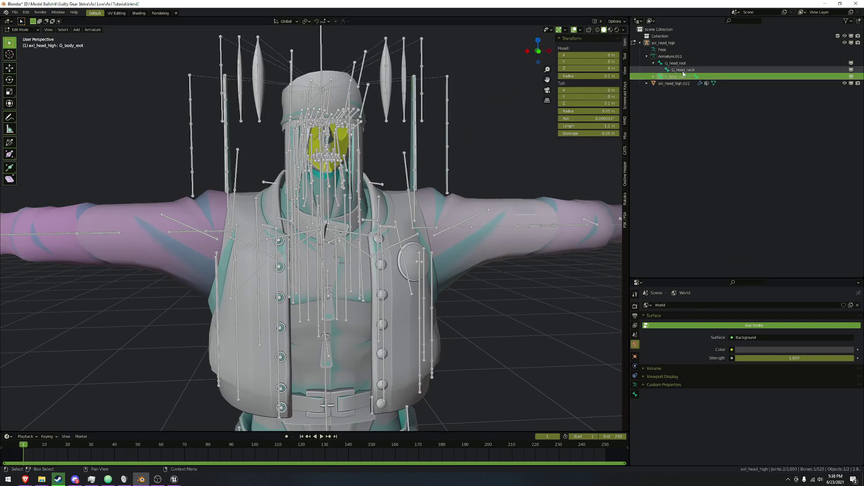
click(654, 76)
click(660, 84)
click(667, 97)
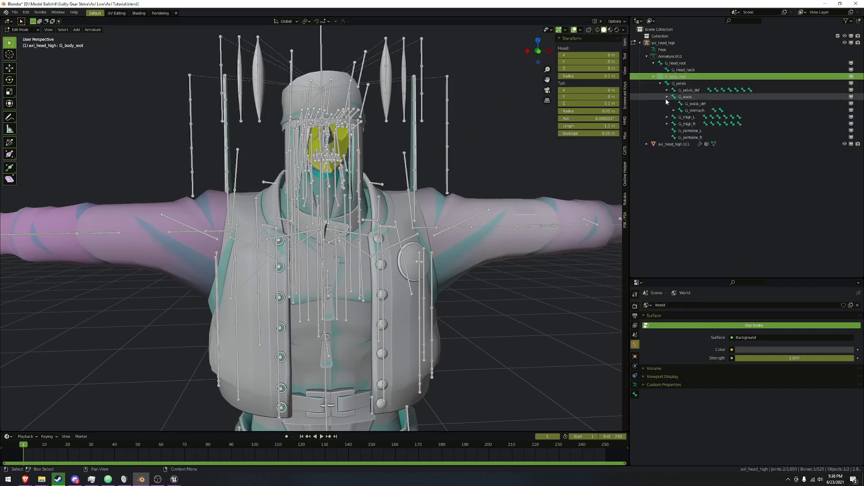
click(673, 110)
click(681, 124)
click(687, 130)
click(695, 144)
click(679, 70)
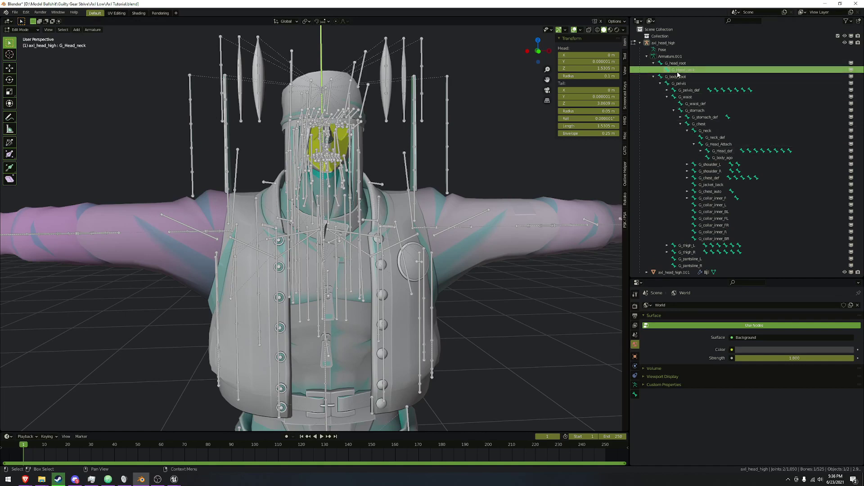
Parent G_Head_neck to G_neck with Ctrl+P, Keep Offset
ctrl+click(696, 133)
shift+middle_drag(432, 154, 434, 145)
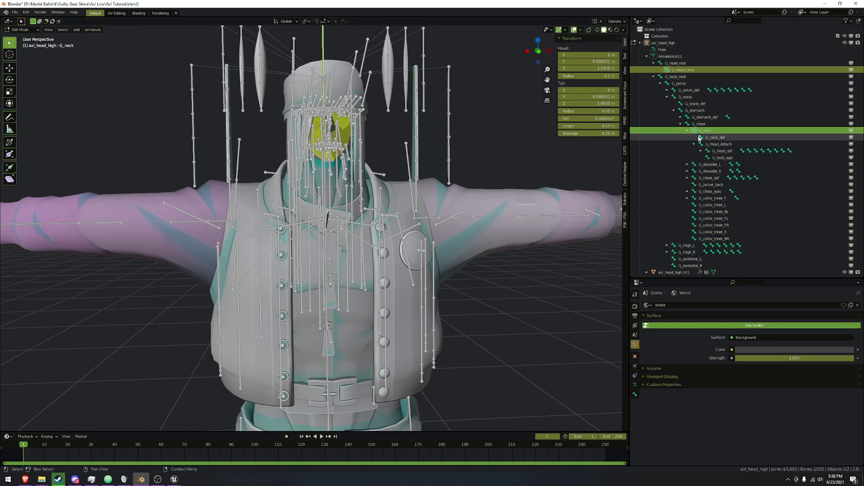
shift+middle_drag(496, 178, 500, 163)
key(ctrl+p)
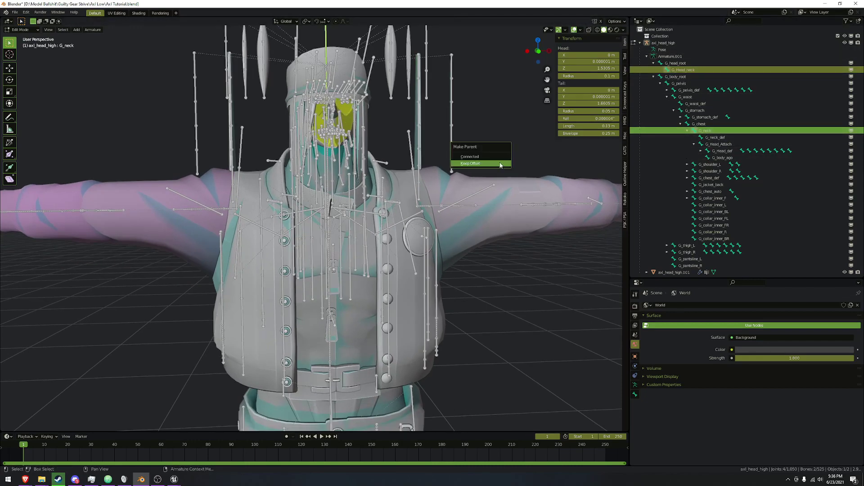
click(499, 163)
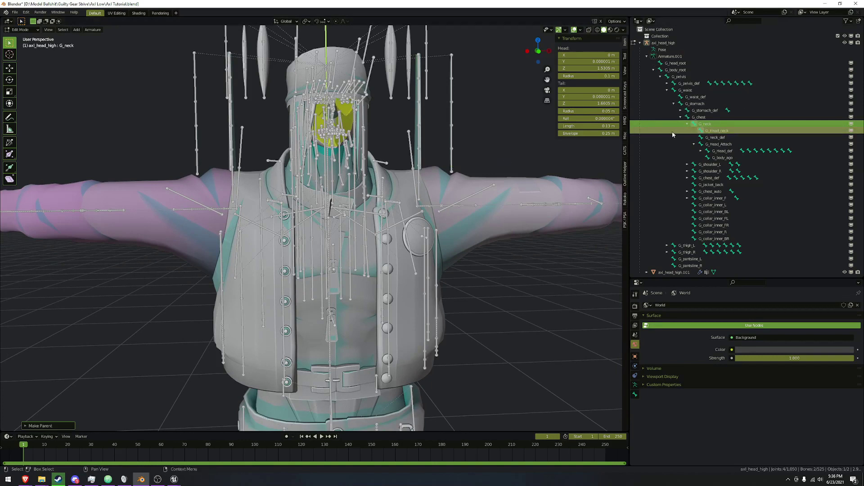
Select G_body_ago, widen the Outliner, and try a cancelled grab in Pose Mode
click(722, 158)
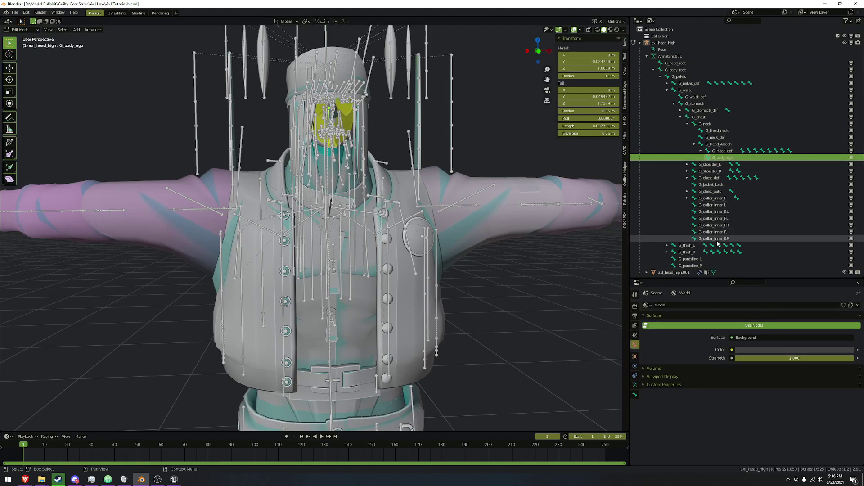
drag(628, 204, 596, 203)
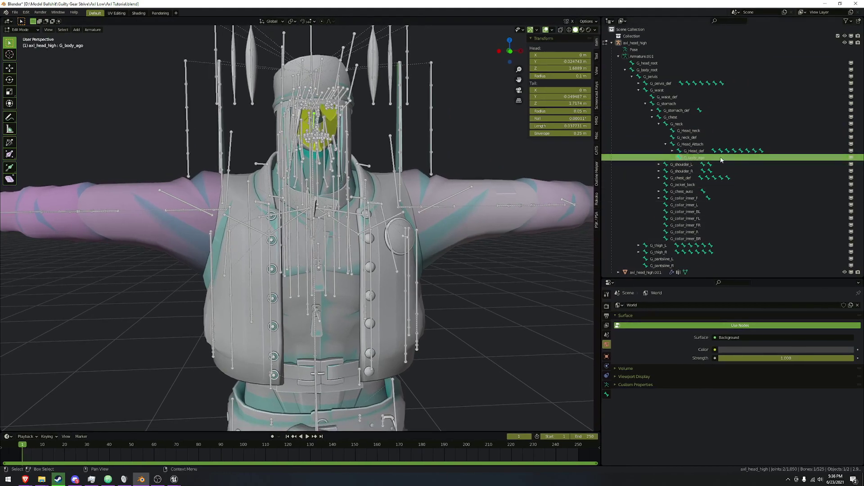
key(ctrl+Tab)
key(g)
right_click(484, 250)
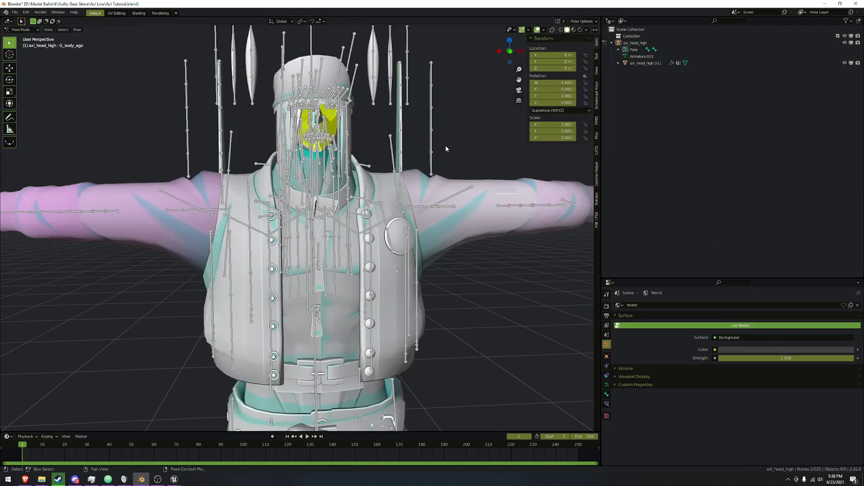
Back in Edit Mode, expand the hierarchy through G_Head_Attach and G_Head_def down to G_lowerHead
key(Tab)
click(618, 56)
click(625, 70)
click(638, 138)
click(645, 151)
click(652, 158)
click(652, 171)
click(659, 178)
click(666, 198)
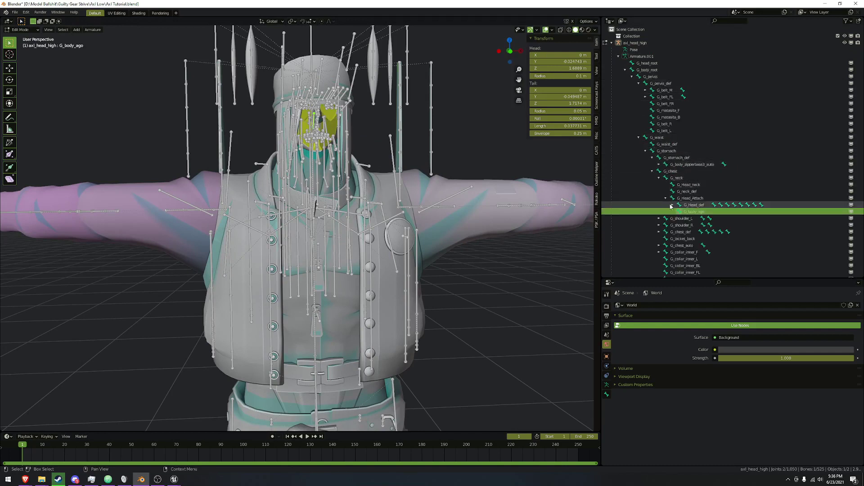
click(672, 205)
scroll(686, 189, down, 3)
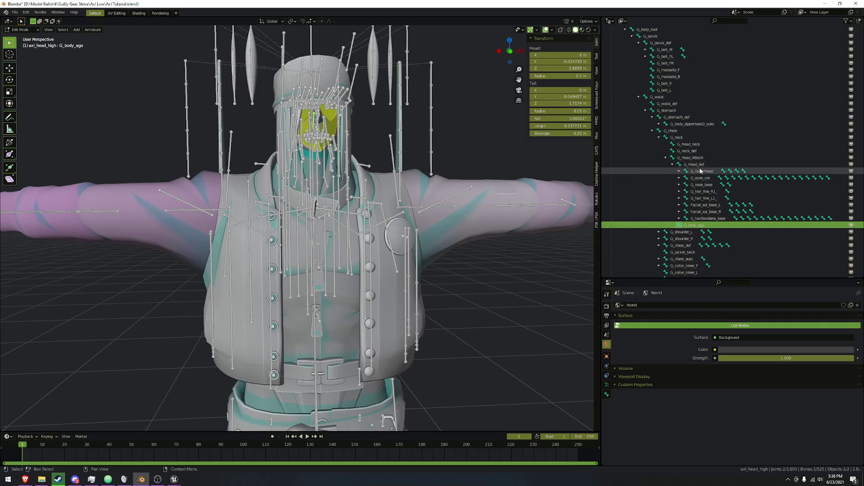
click(680, 172)
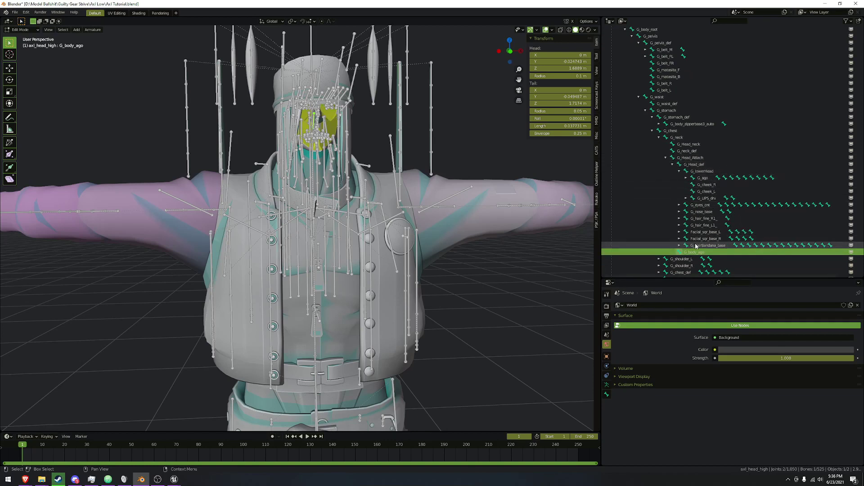
Parent G_body_ago under G_ago with Ctrl+P, Keep Offset
ctrl+click(705, 180)
shift+middle_drag(455, 184, 466, 171)
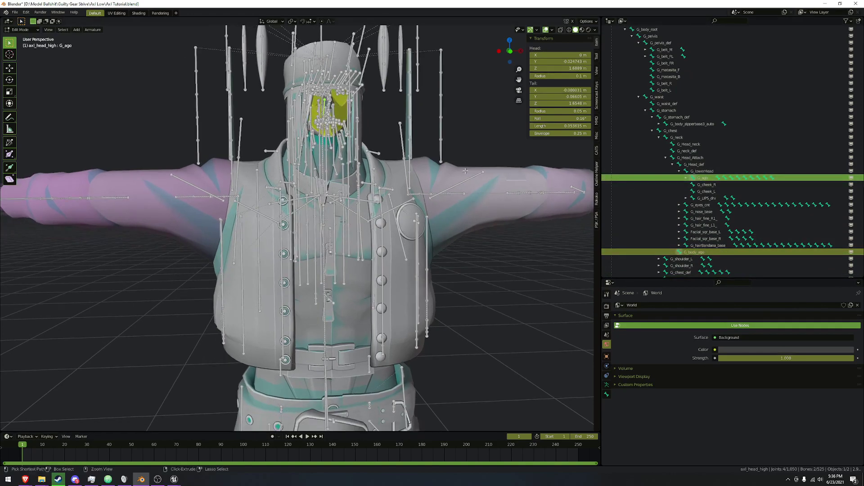
key(ctrl+p)
click(466, 172)
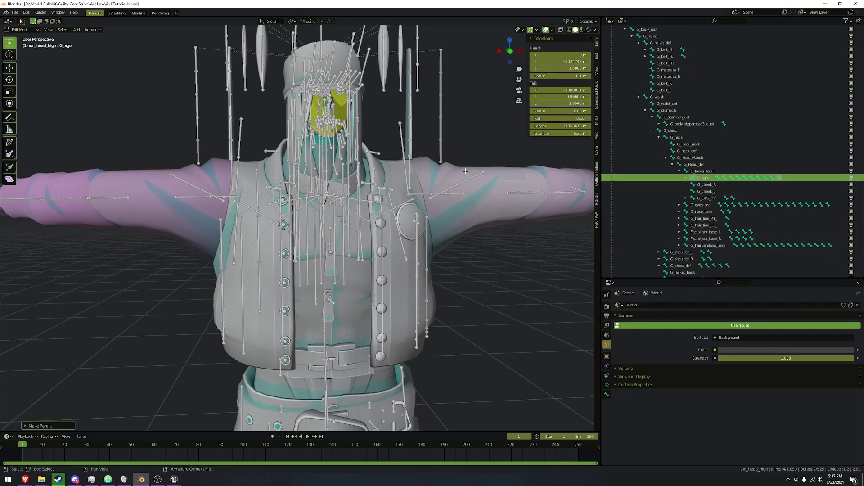
scroll(460, 170, down, 5)
scroll(704, 162, up, 4)
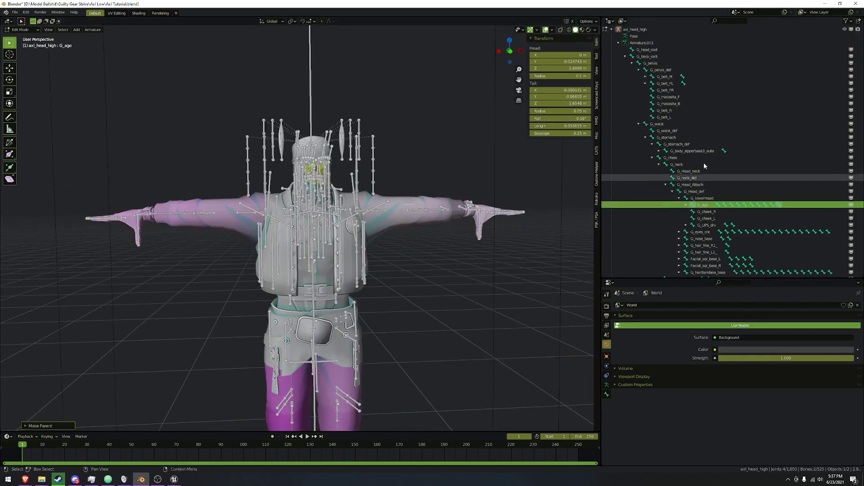
shift+middle_drag(306, 82, 322, 208)
Select the tall G_Head_neck bone and try scaling it by 0.1, then cancel
click(322, 208)
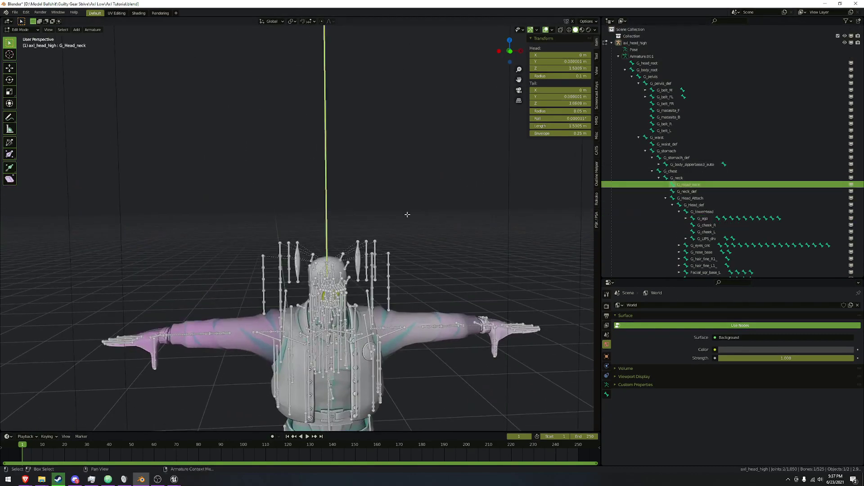
scroll(408, 202, down, 1)
scroll(425, 151, up, 3)
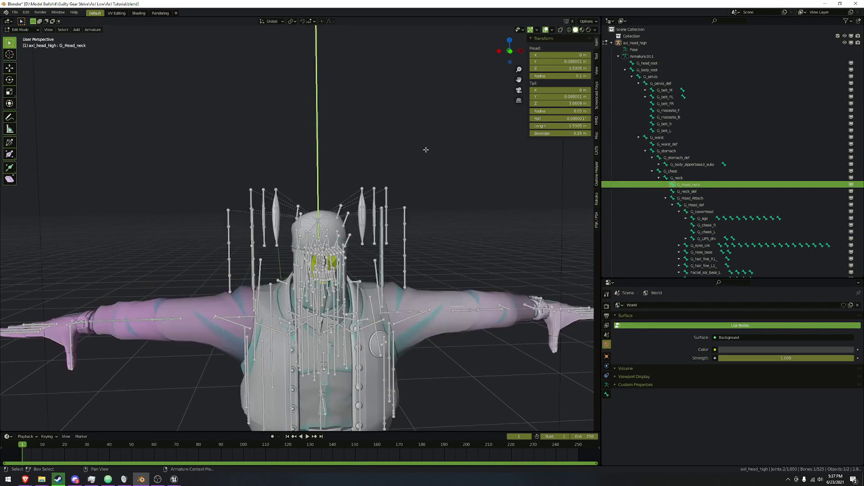
text(s0.1)
key(Escape)
Set the pivot to Individual Origins and scale G_Head_neck down to a tenth
click(292, 21)
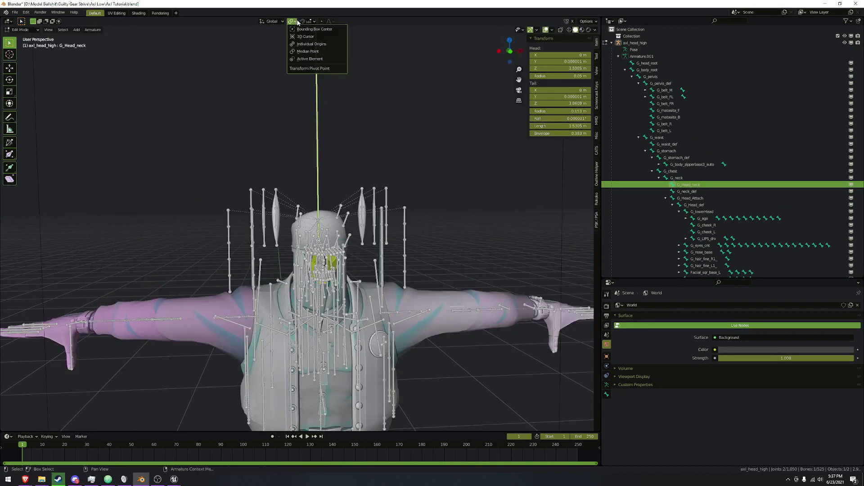
click(309, 44)
scroll(455, 140, down, 5)
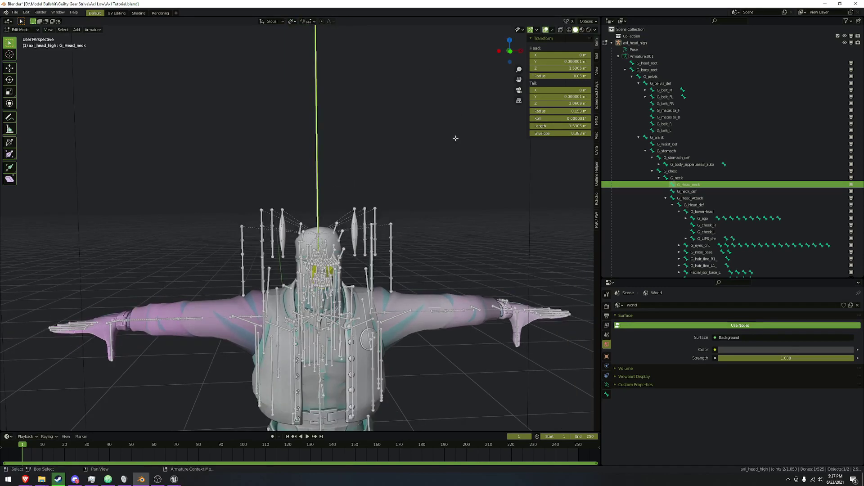
text(s0.1)
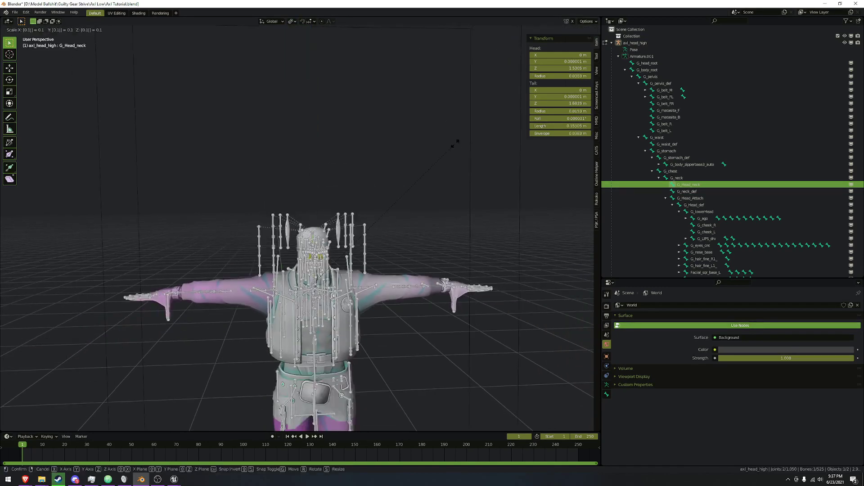
key(Return)
scroll(455, 139, up, 3)
scroll(428, 153, down, 5)
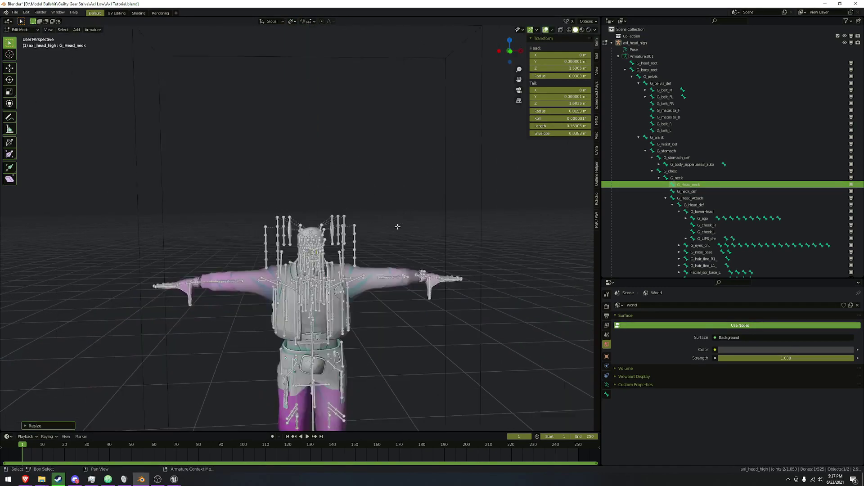
scroll(405, 161, up, 3)
Return to Object Mode and select the axl_head_high.001 head mesh by a spike
key(Tab)
scroll(382, 160, down, 3)
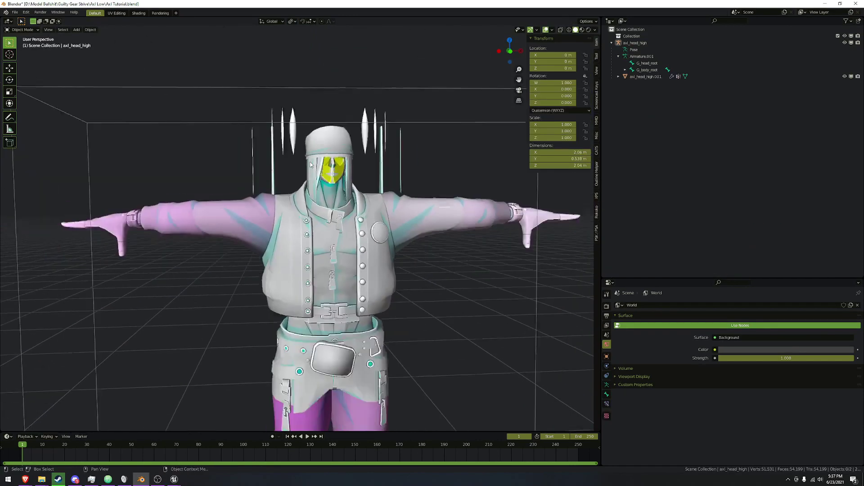
scroll(307, 247, down, 2)
scroll(308, 248, up, 5)
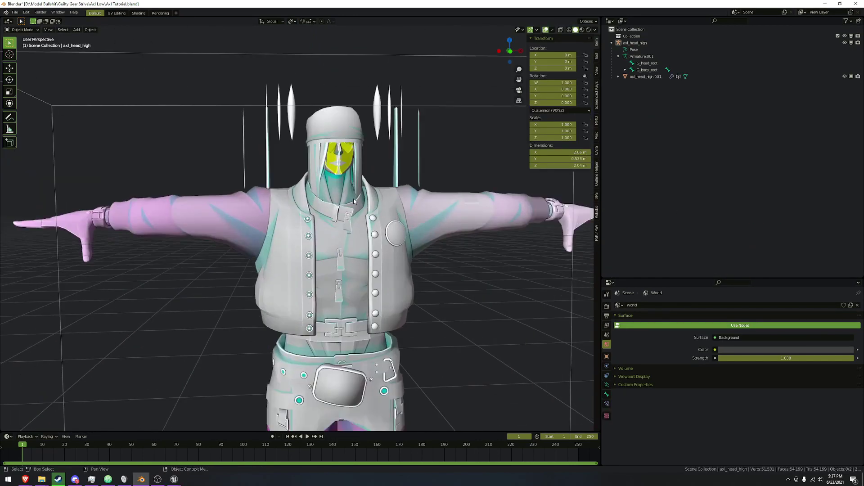
shift+middle_drag(420, 157, 397, 209)
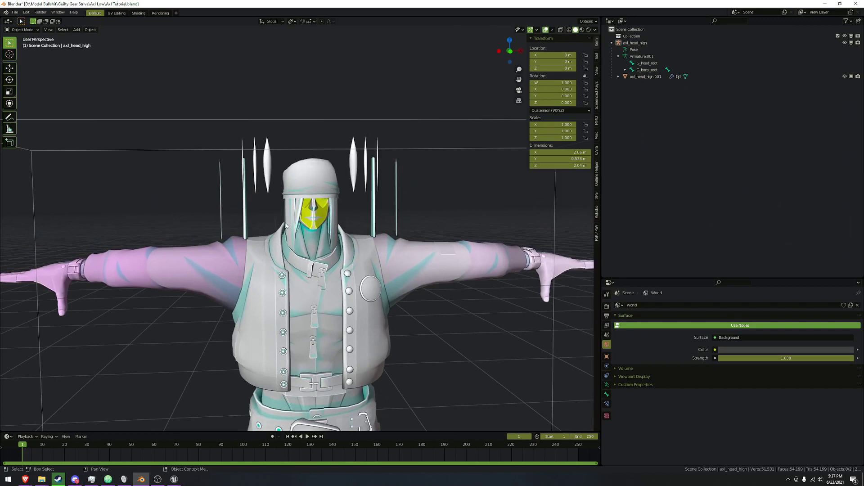
scroll(285, 225, up, 3)
middle_drag(255, 148, 348, 186)
click(295, 131)
View the head from an angle and enter Edit Mode on axl_head_high.001
scroll(253, 206, up, 3)
scroll(254, 205, down, 1)
scroll(348, 187, down, 2)
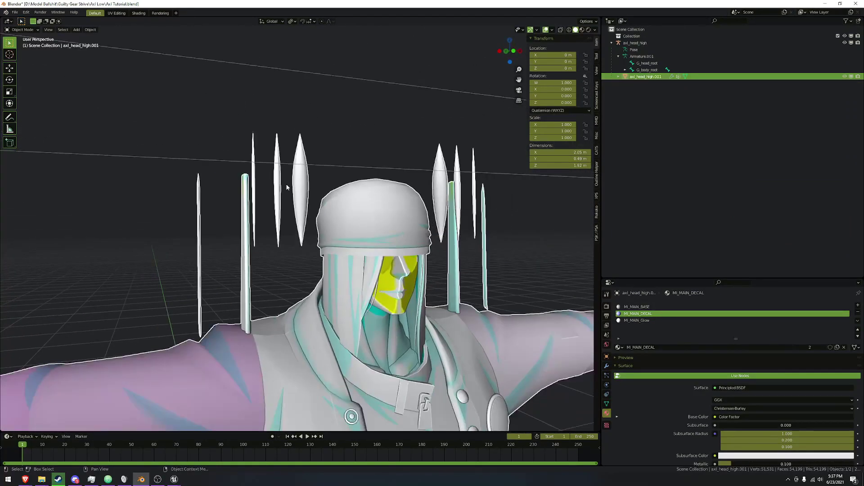
middle_drag(291, 178, 352, 175)
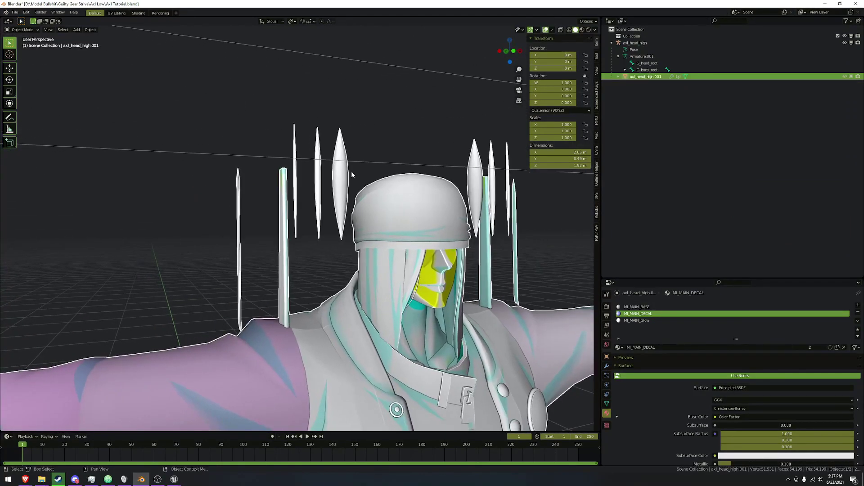
scroll(287, 230, down, 3)
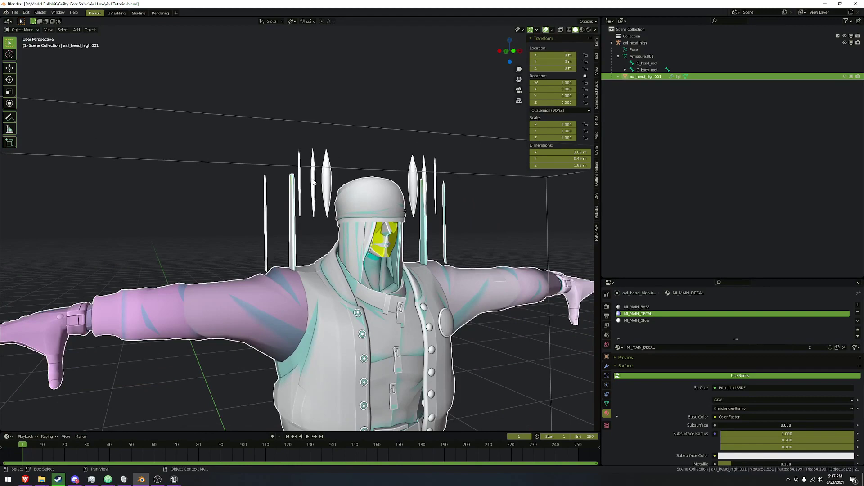
scroll(313, 182, up, 2)
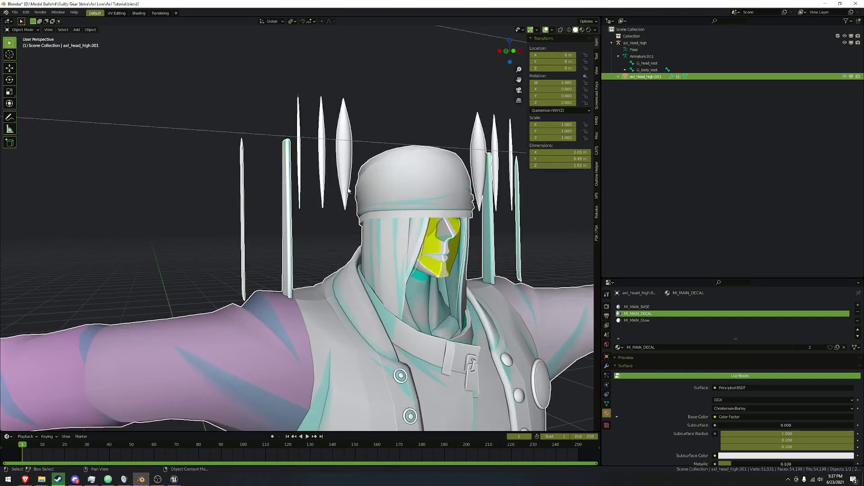
scroll(348, 190, down, 3)
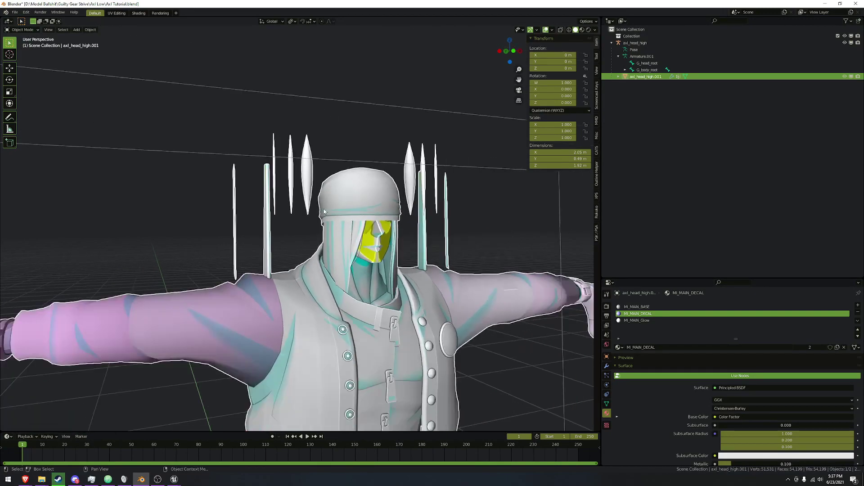
key(Tab)
scroll(316, 293, up, 3)
Select the left spike tips and rod top, extend to linked pieces, and add the thin spike
scroll(317, 293, down, 2)
drag(233, 150, 326, 207)
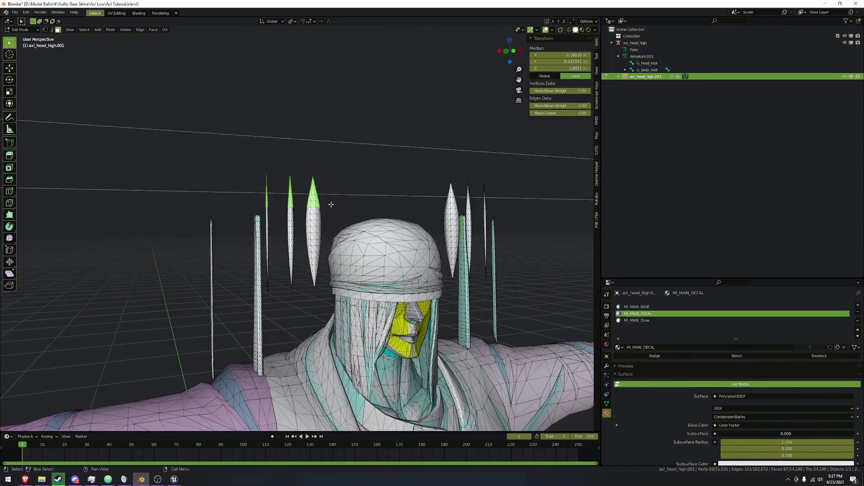
drag(233, 150, 340, 218)
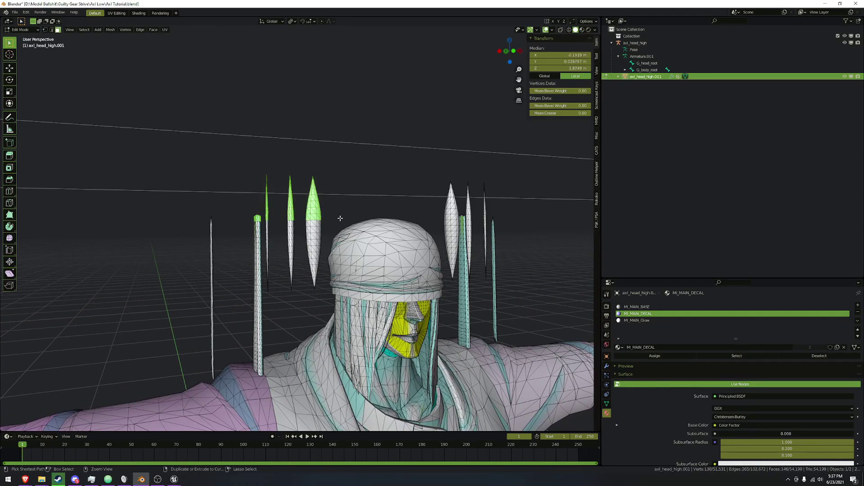
key(ctrl+l)
shift+middle_drag(323, 208, 357, 190)
key(b)
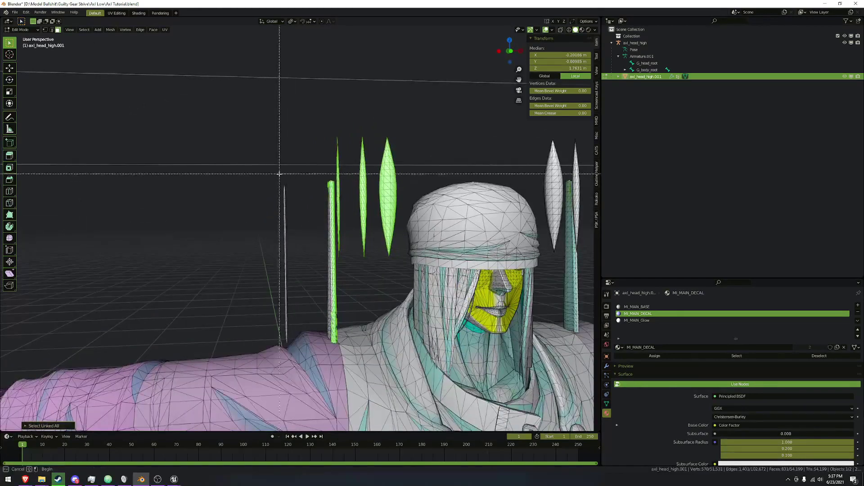
drag(272, 172, 348, 264)
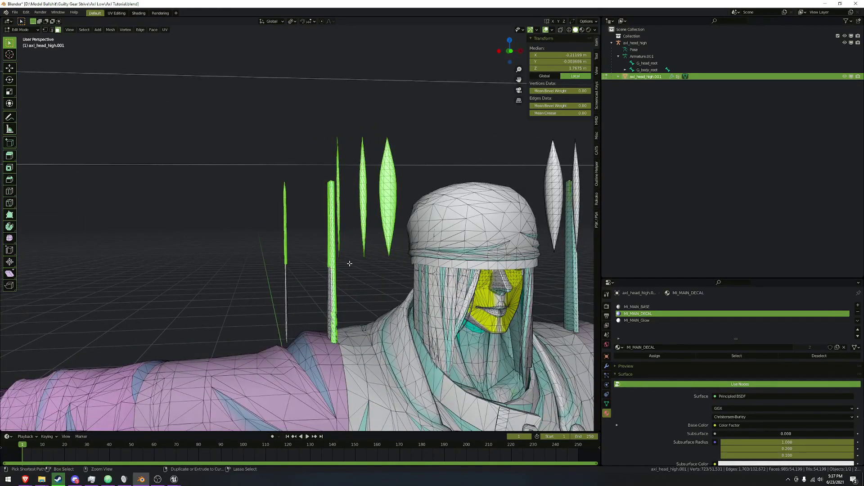